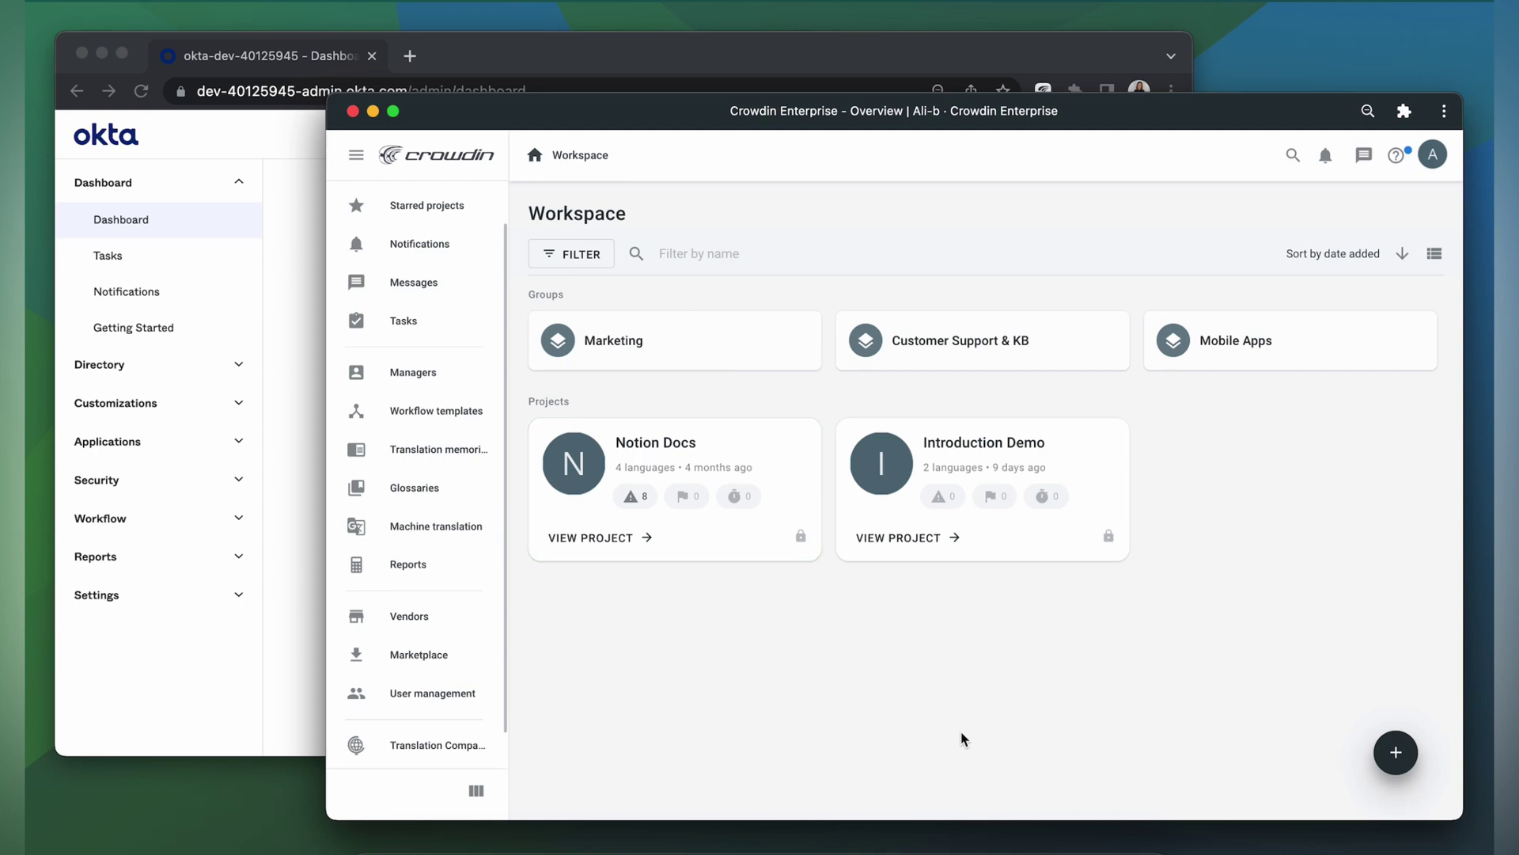
Install SCIM User Provisioning from the Crowdin Marketplace and open its endpoint and token page
{"action": "left_click", "coordinate": [452, 661]}
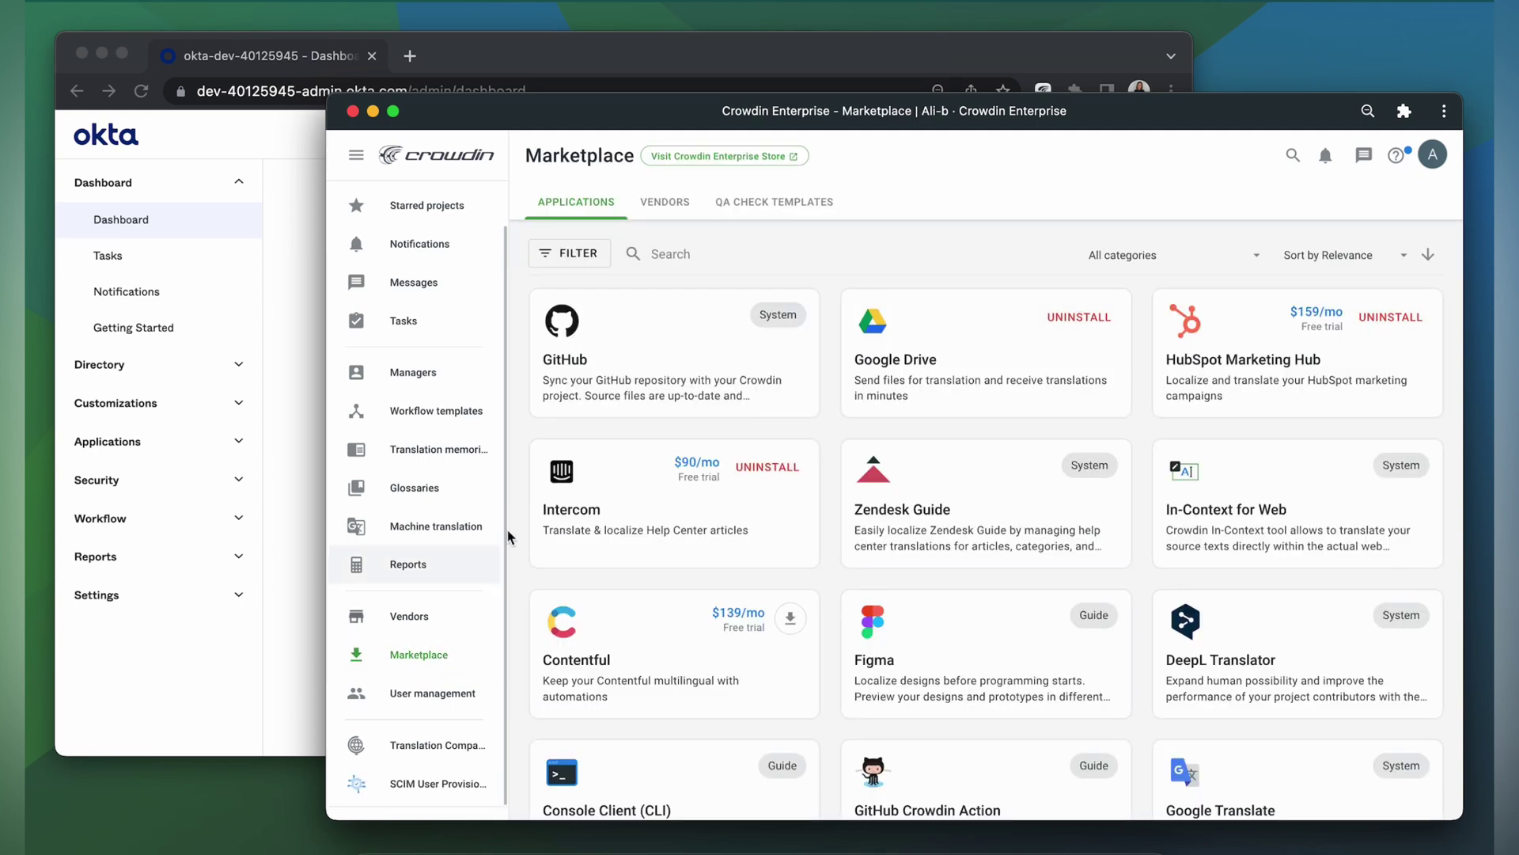
{"action": "left_click", "coordinate": [657, 254]}
{"action": "type", "text": "SCIM"}
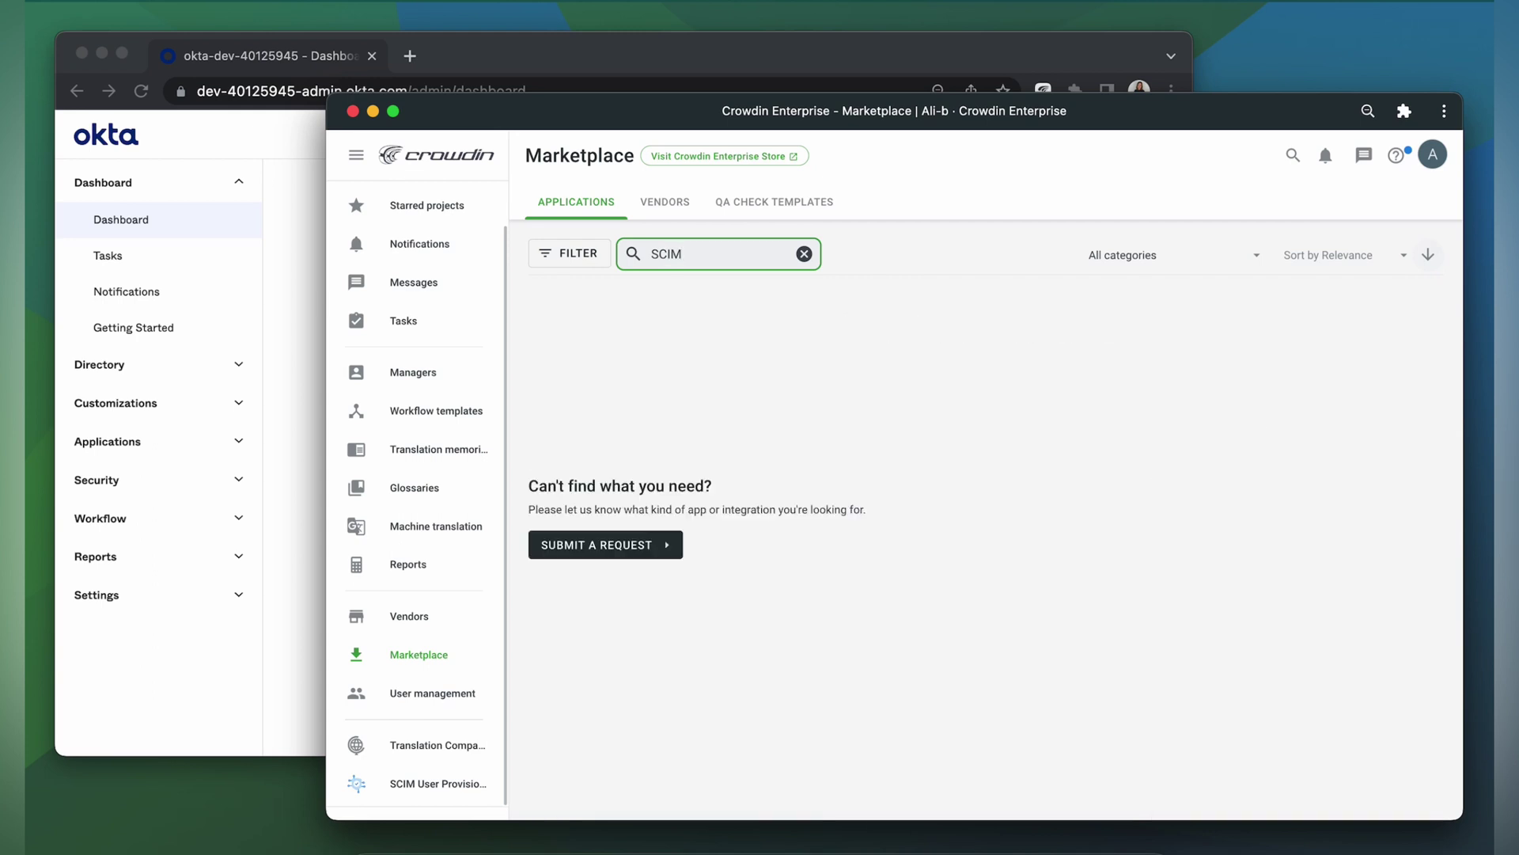
{"action": "left_click", "coordinate": [804, 309]}
{"action": "left_click", "coordinate": [747, 607]}
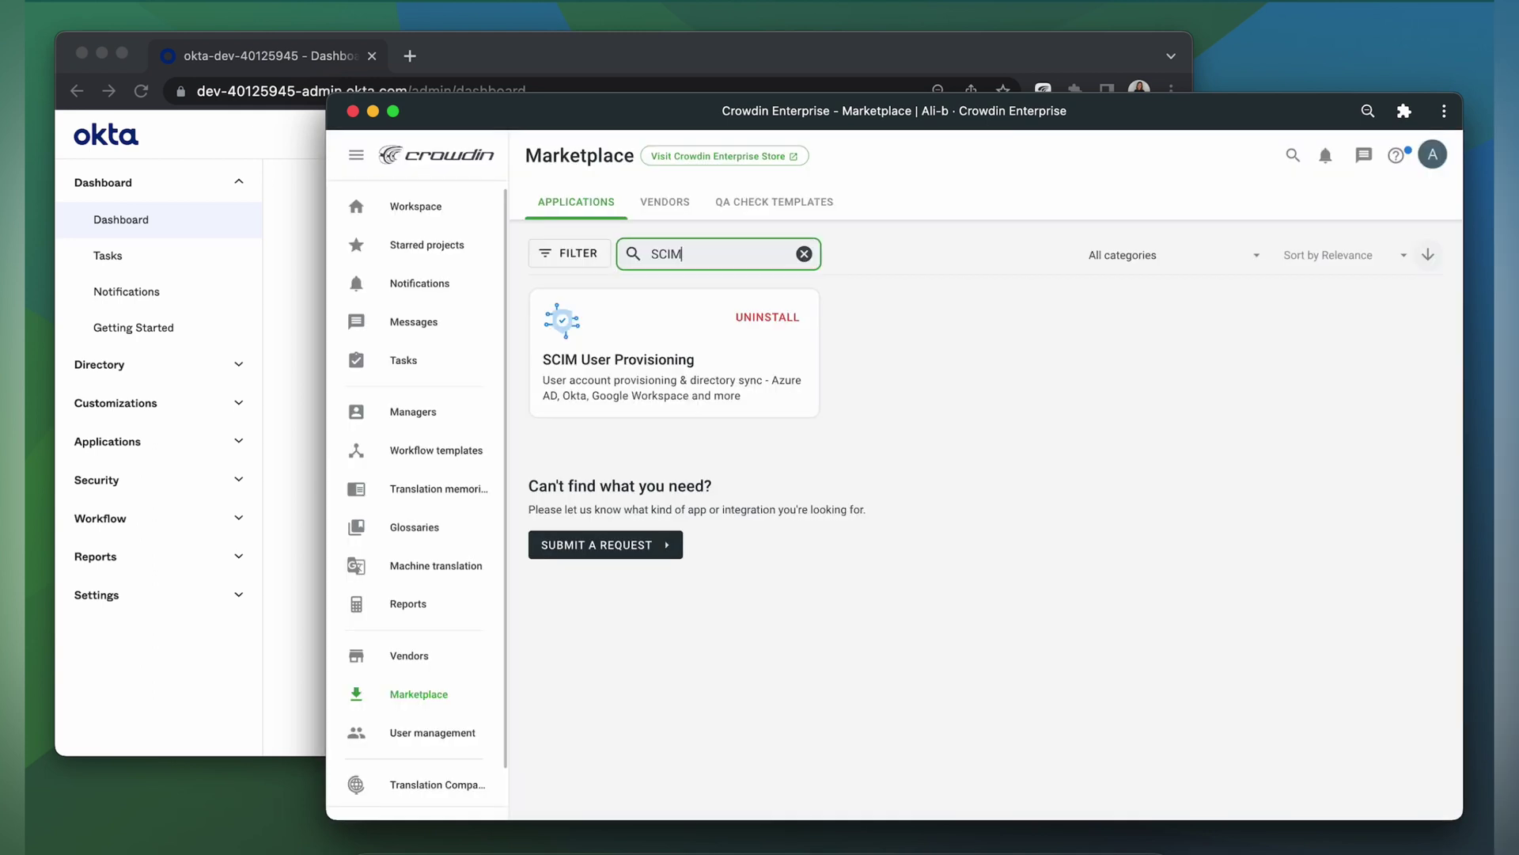
{"action": "scroll", "coordinate": [419, 491], "scroll_direction": "down", "scroll_amount": 2}
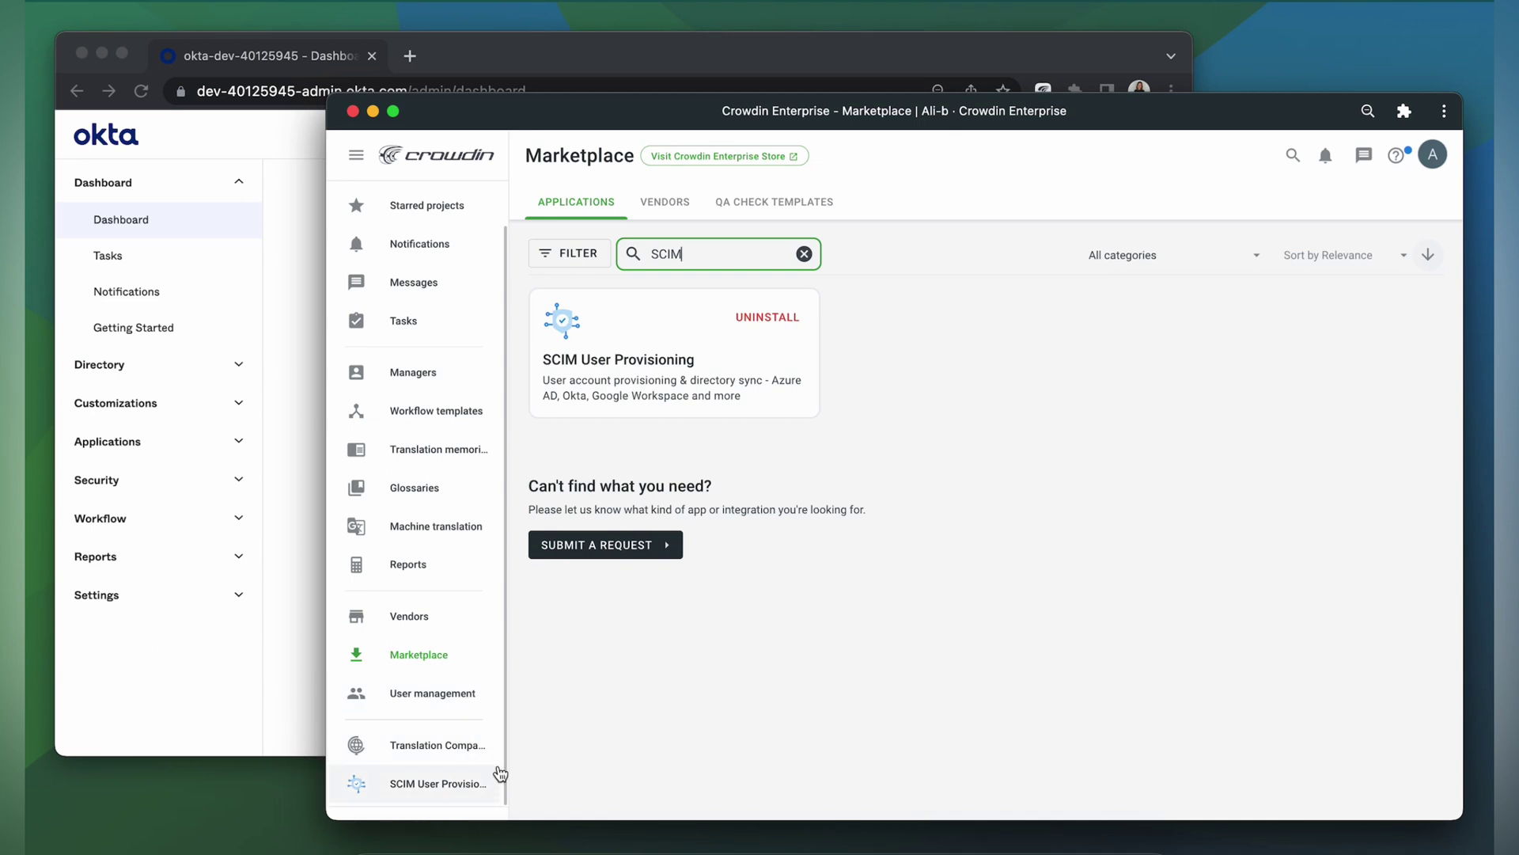
{"action": "left_click", "coordinate": [430, 800]}
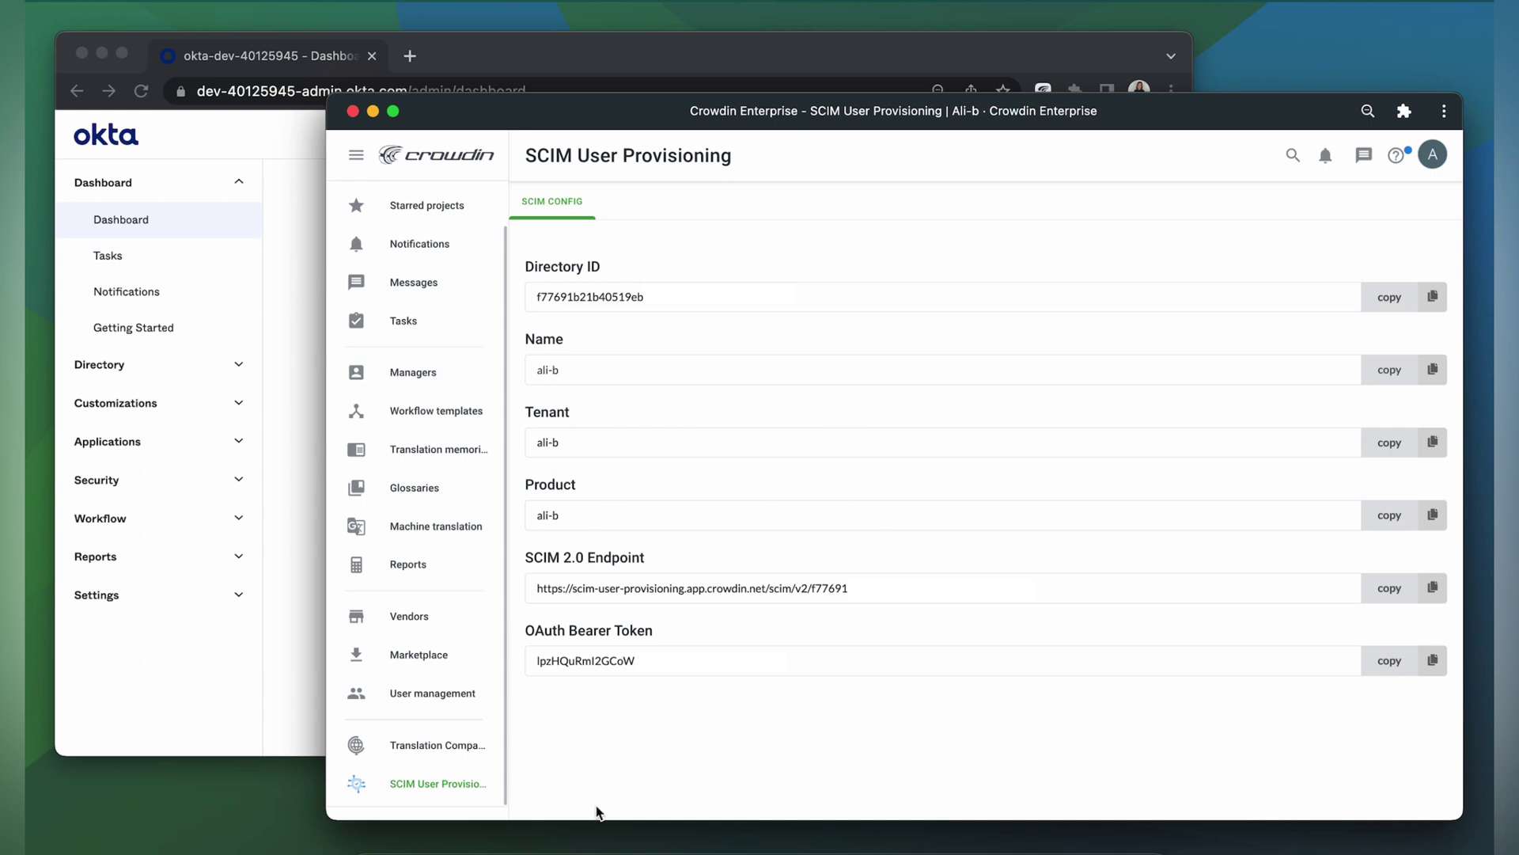
Search Okta's app catalog for SCIM and open the SCIM 2.0 Test App (OAuth Bearer Token)
{"action": "left_click", "coordinate": [289, 673]}
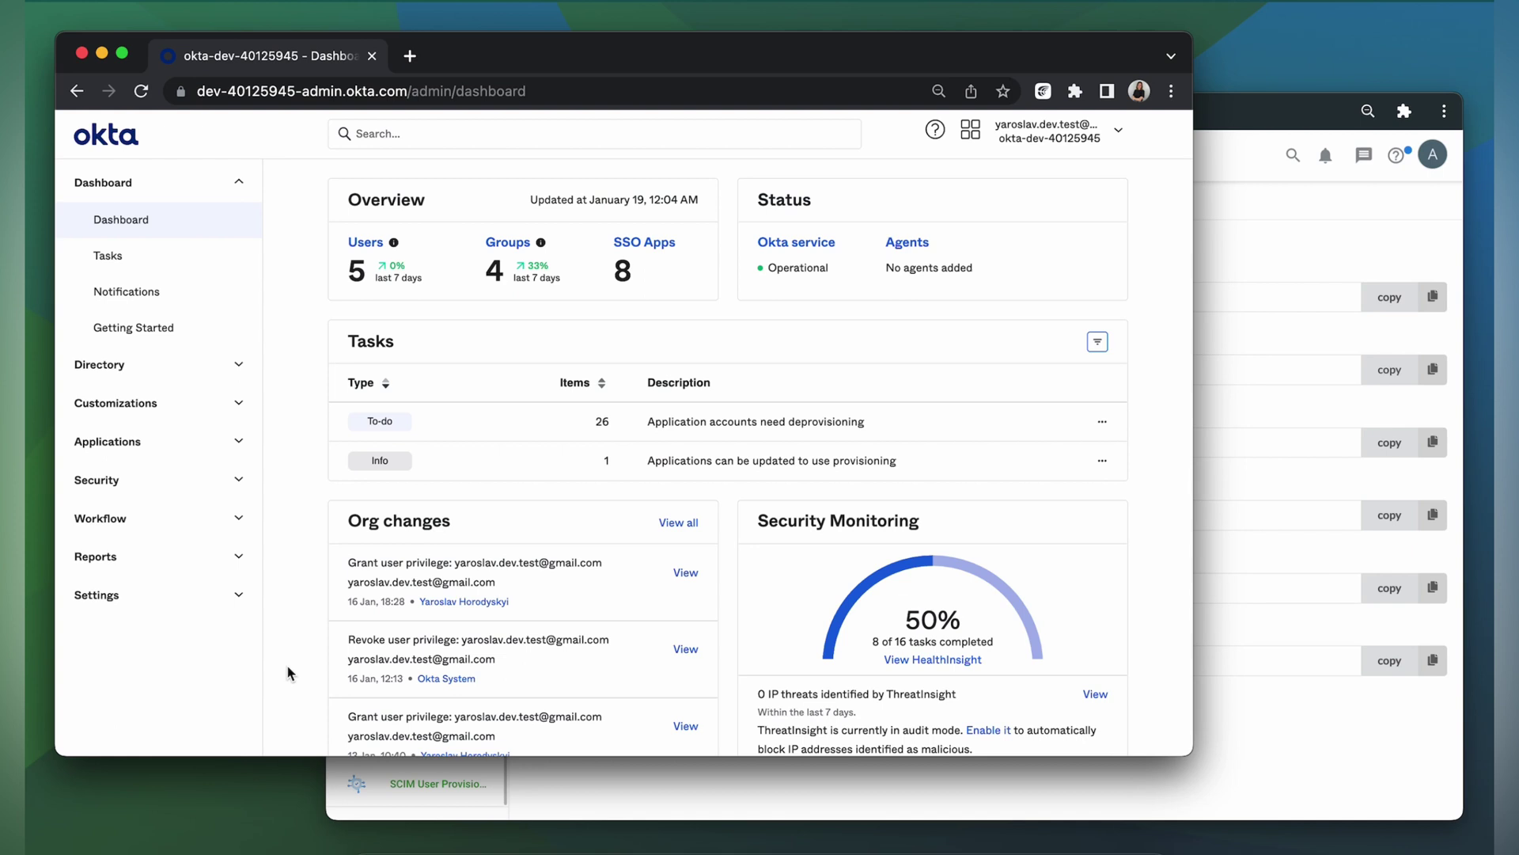
{"action": "left_click", "coordinate": [183, 449]}
{"action": "left_click", "coordinate": [177, 482]}
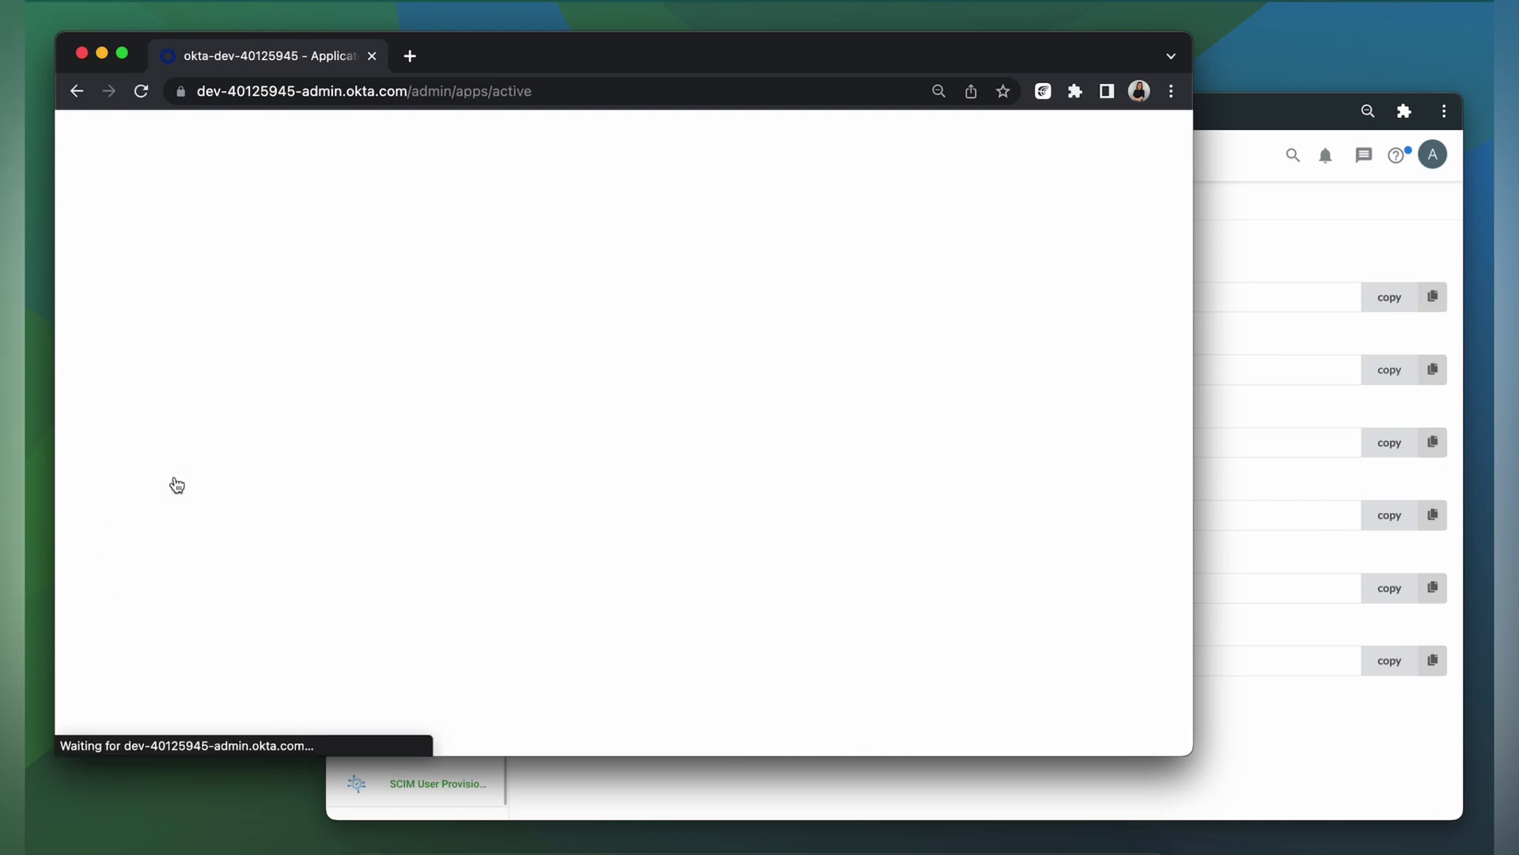
{"action": "left_click", "coordinate": [511, 349]}
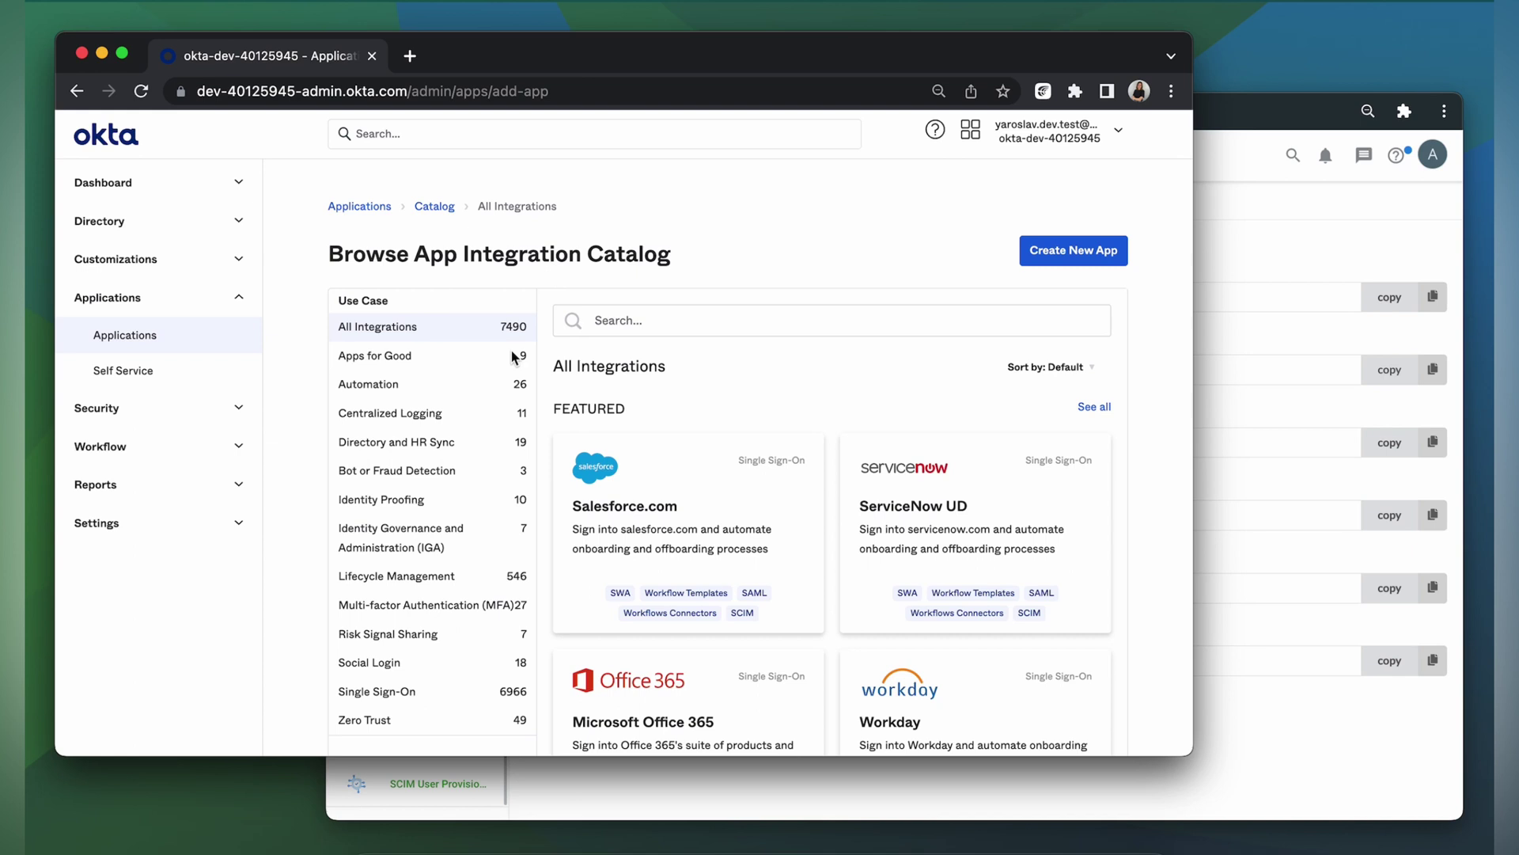
{"action": "left_click", "coordinate": [634, 320]}
{"action": "type", "text": "SC"}
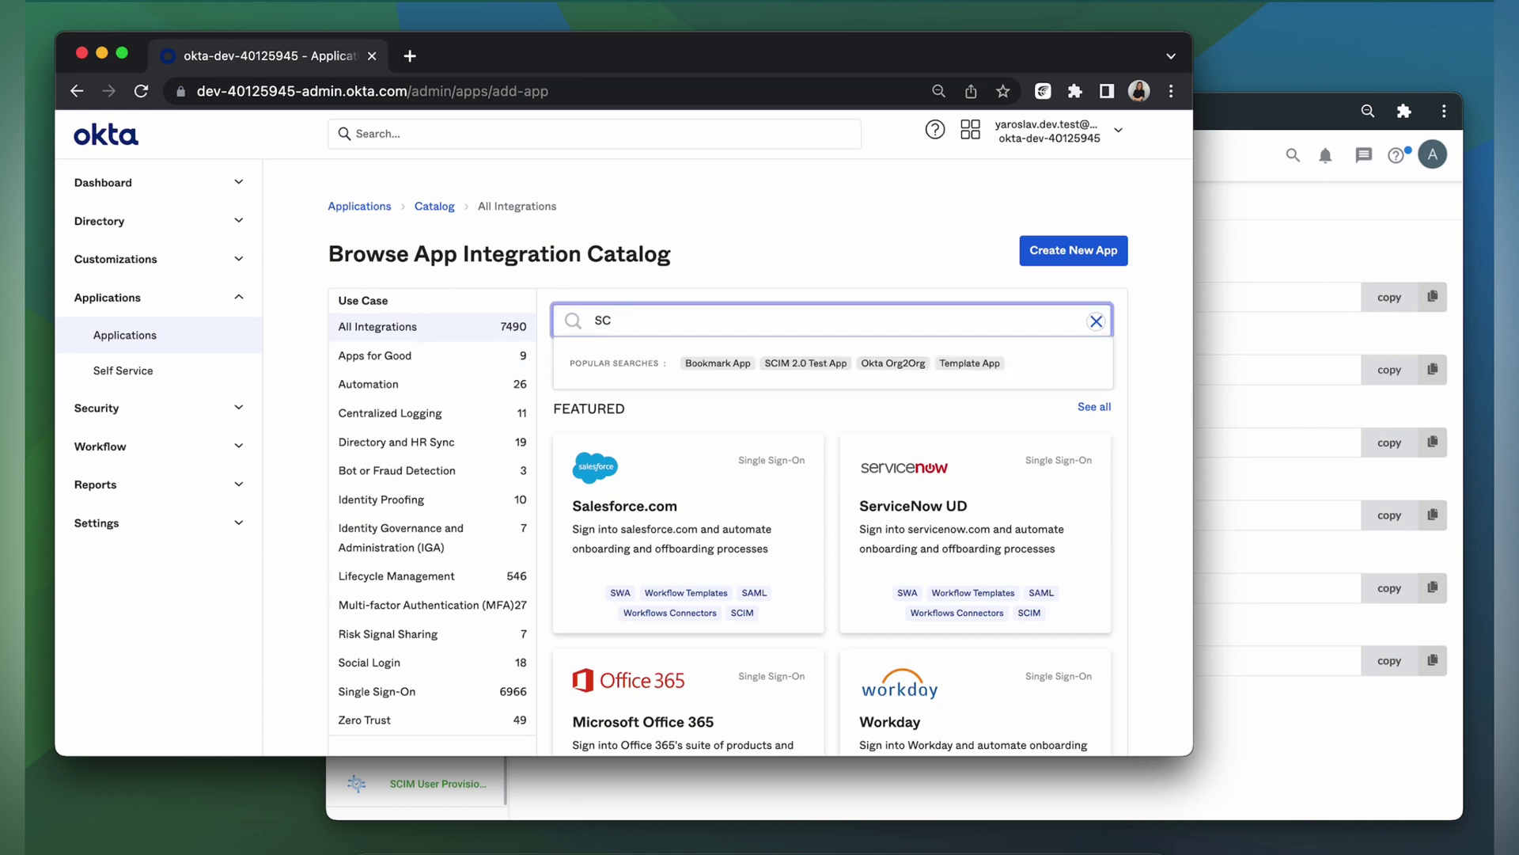
{"action": "type", "text": "IM"}
{"action": "left_click", "coordinate": [881, 518]}
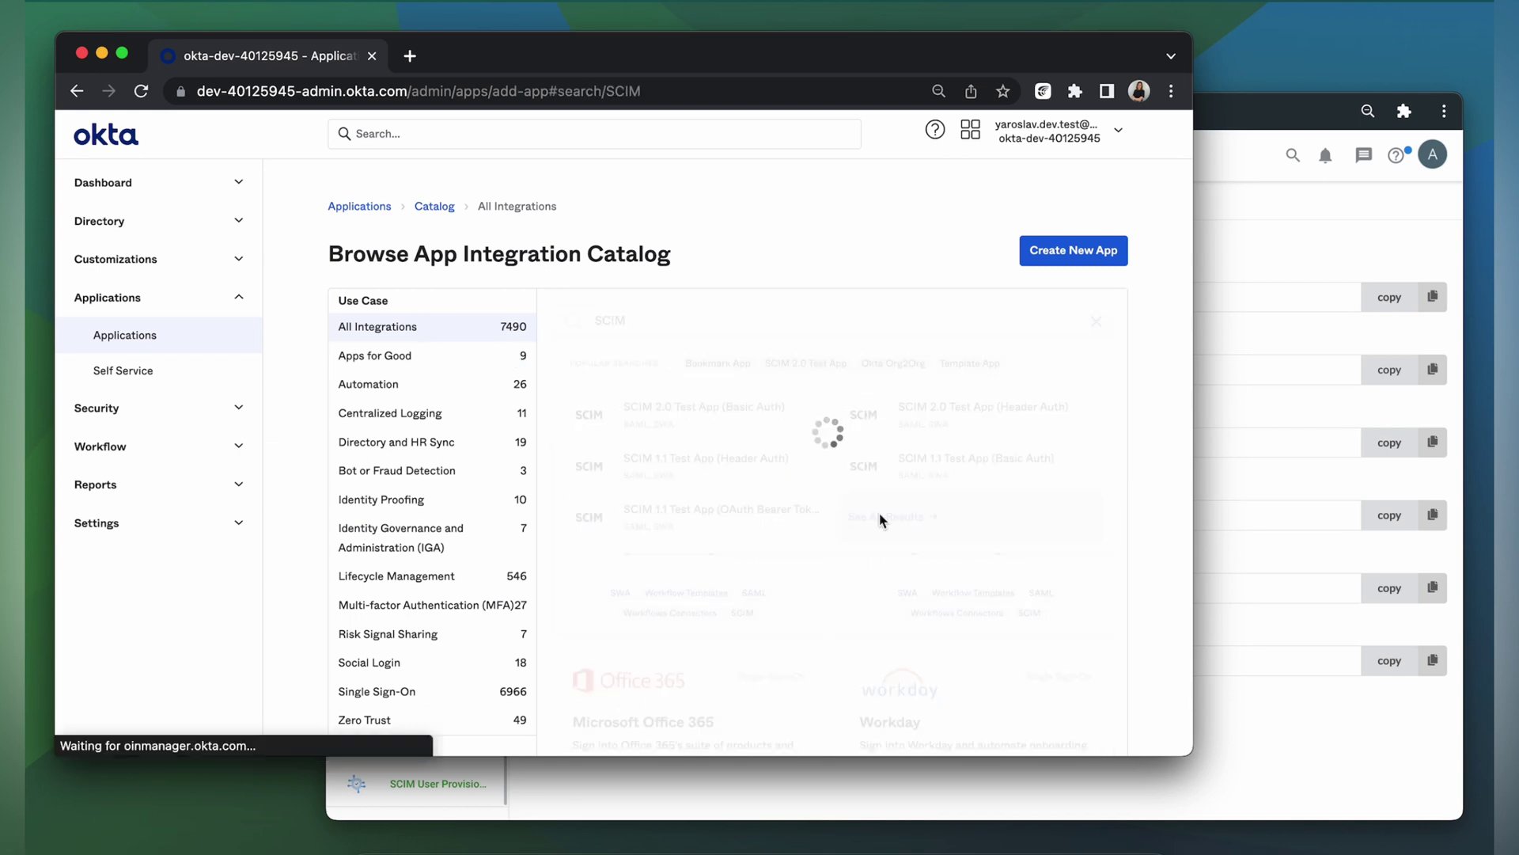
{"action": "scroll", "coordinate": [910, 546], "scroll_direction": "down", "scroll_amount": 5}
{"action": "left_click", "coordinate": [945, 568]}
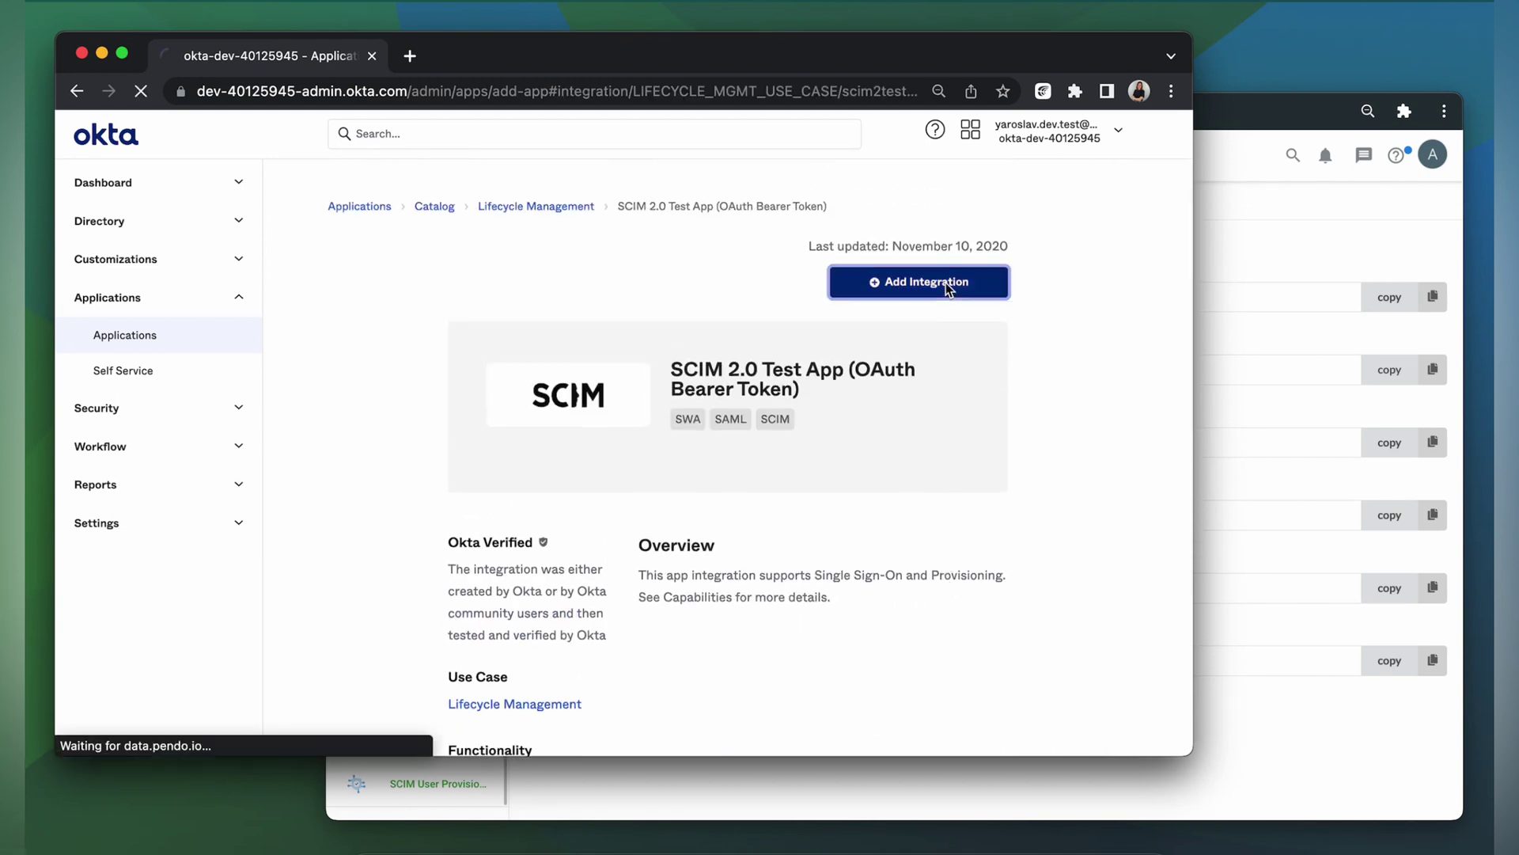
Add the integration with the application label 'SCIM 2.0 Crowdin'
{"action": "left_click", "coordinate": [947, 283]}
{"action": "left_click", "coordinate": [819, 378]}
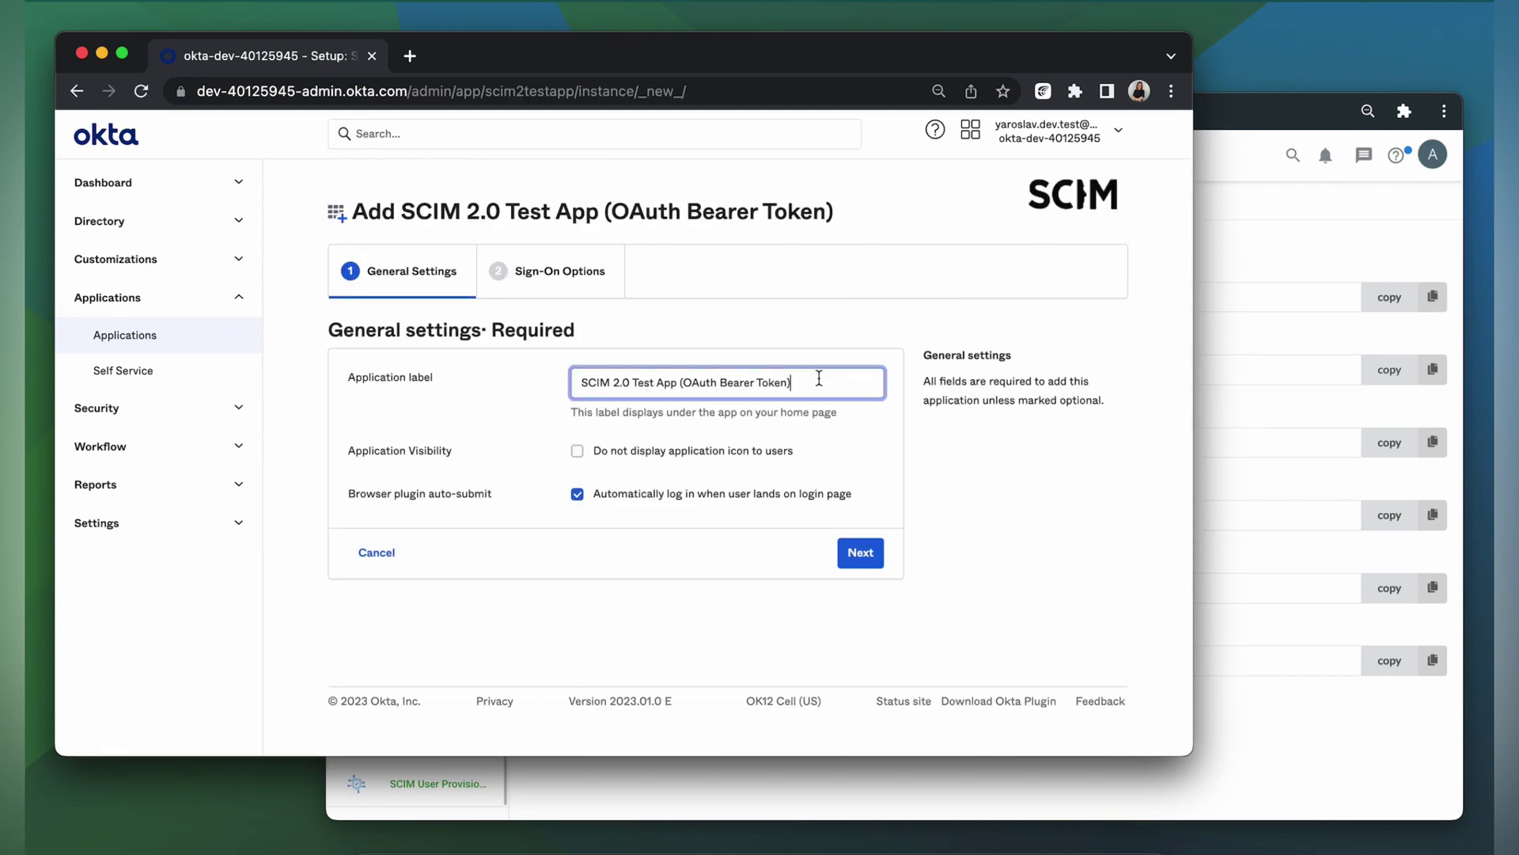
{"action": "left_click_drag", "start_coordinate": [819, 378], "coordinate": [634, 377]}
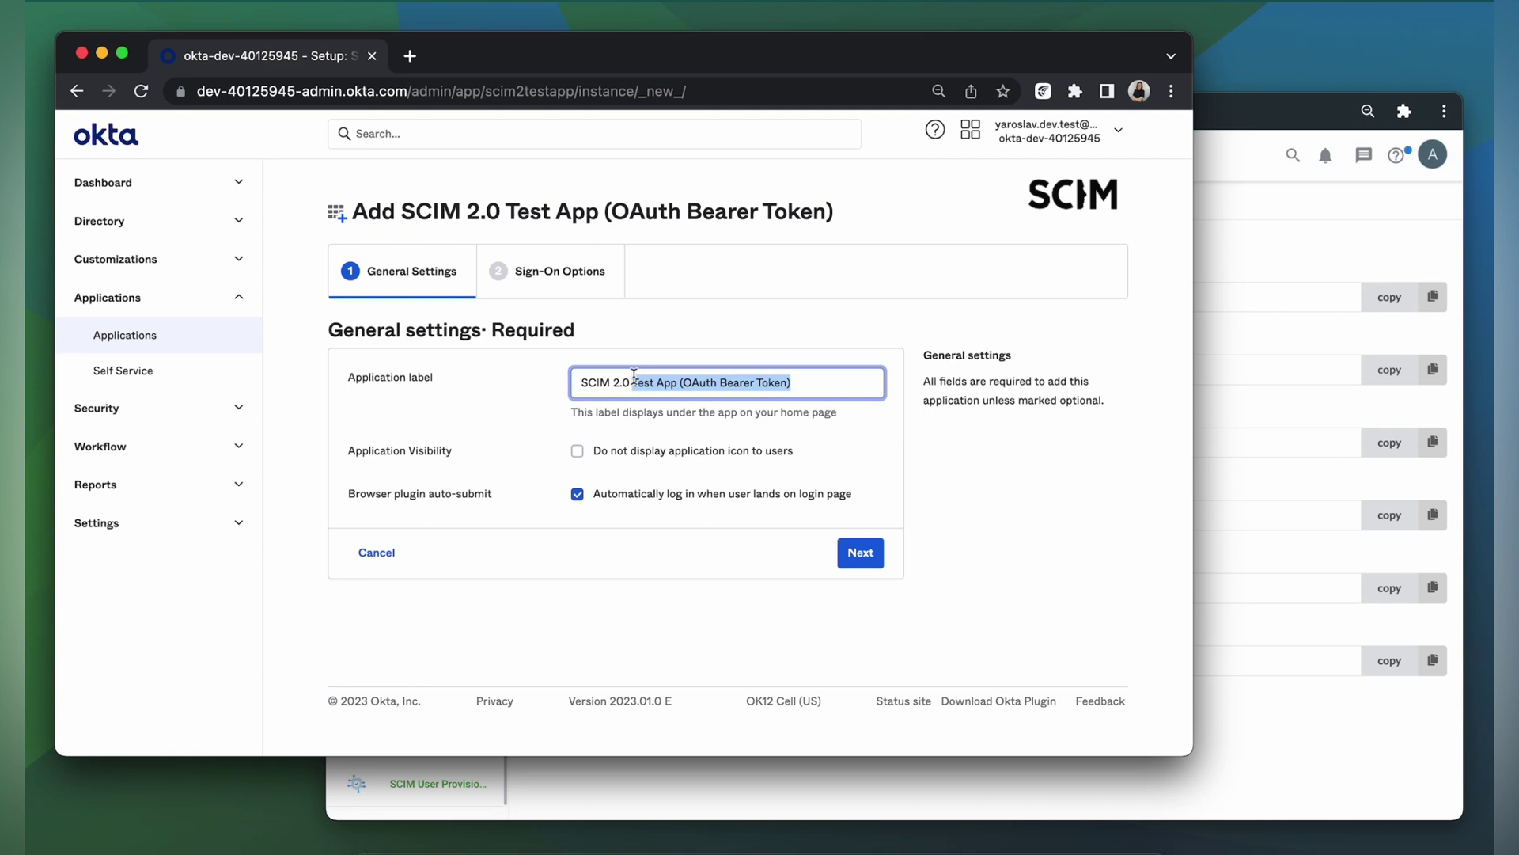
{"action": "type", "text": "Crowd"}
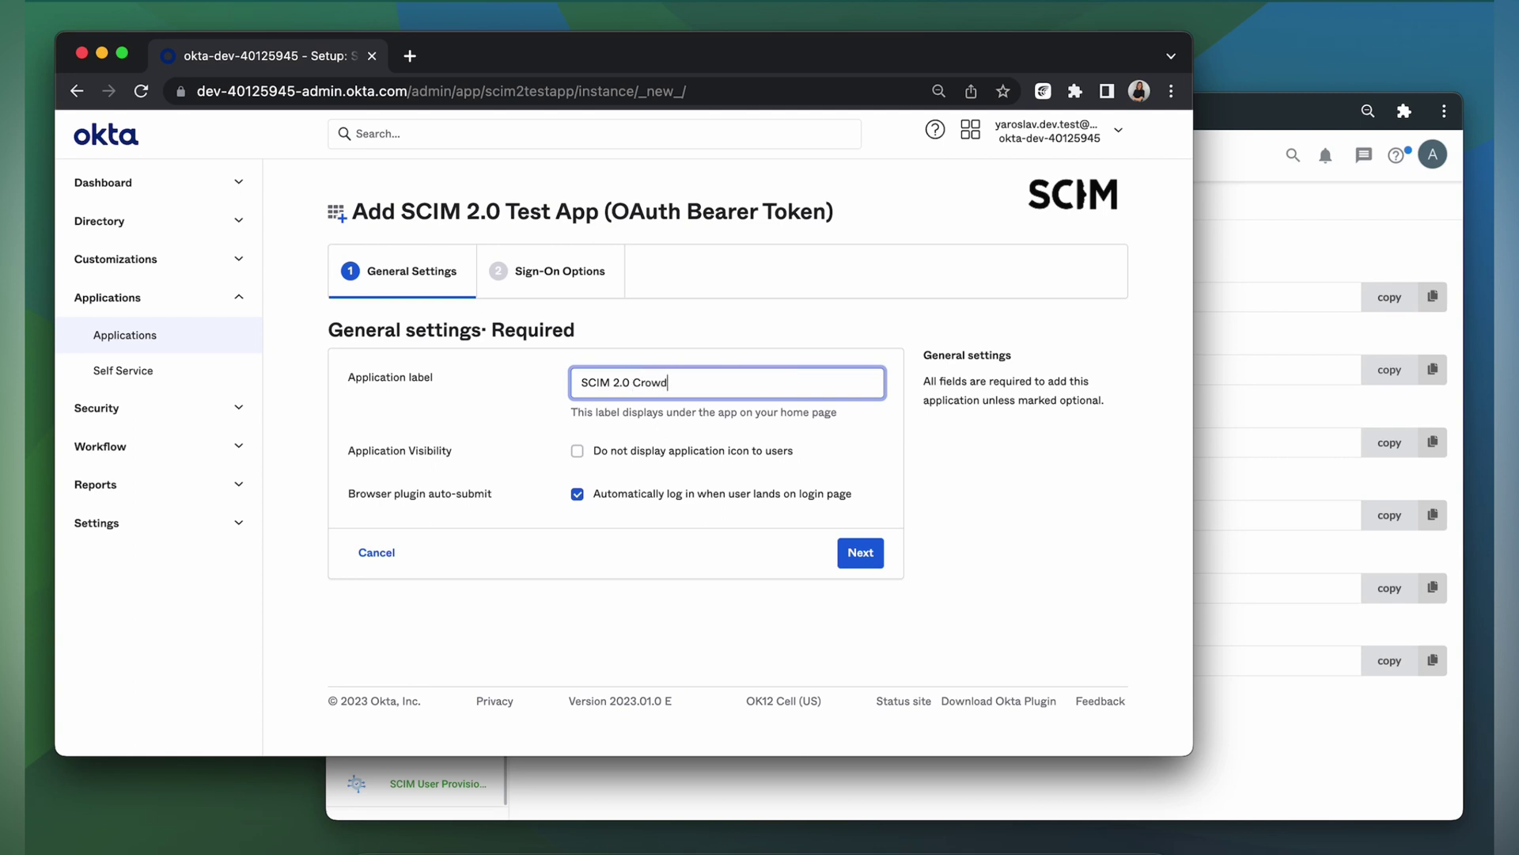
{"action": "type", "text": "in"}
{"action": "left_click", "coordinate": [855, 553]}
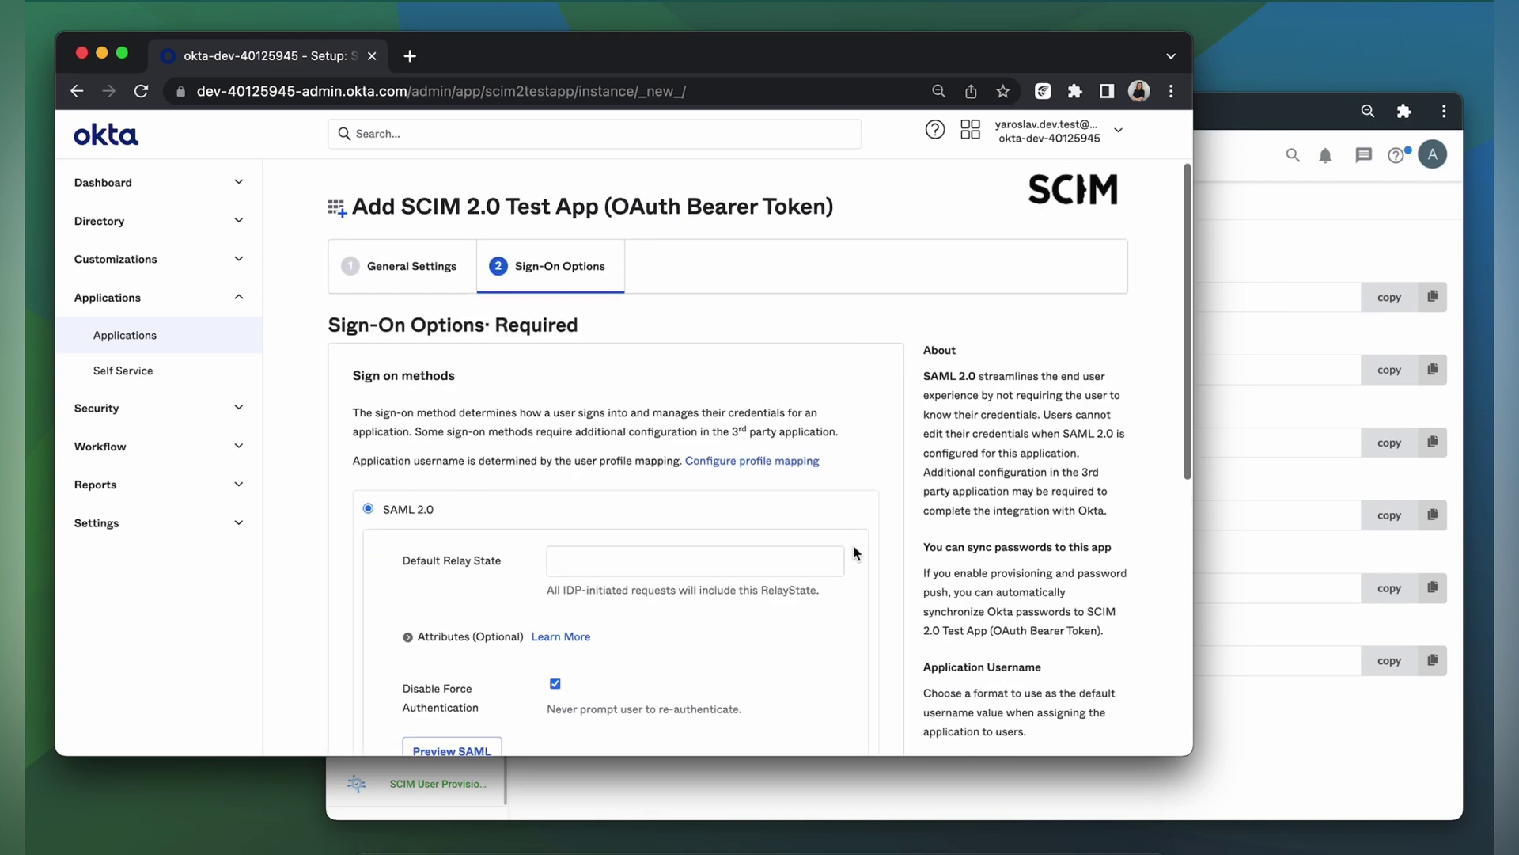
Set the application username format to Email and finish creating the app
{"action": "scroll", "coordinate": [855, 553], "scroll_direction": "down", "scroll_amount": 5}
{"action": "scroll", "coordinate": [855, 552], "scroll_direction": "down", "scroll_amount": 2}
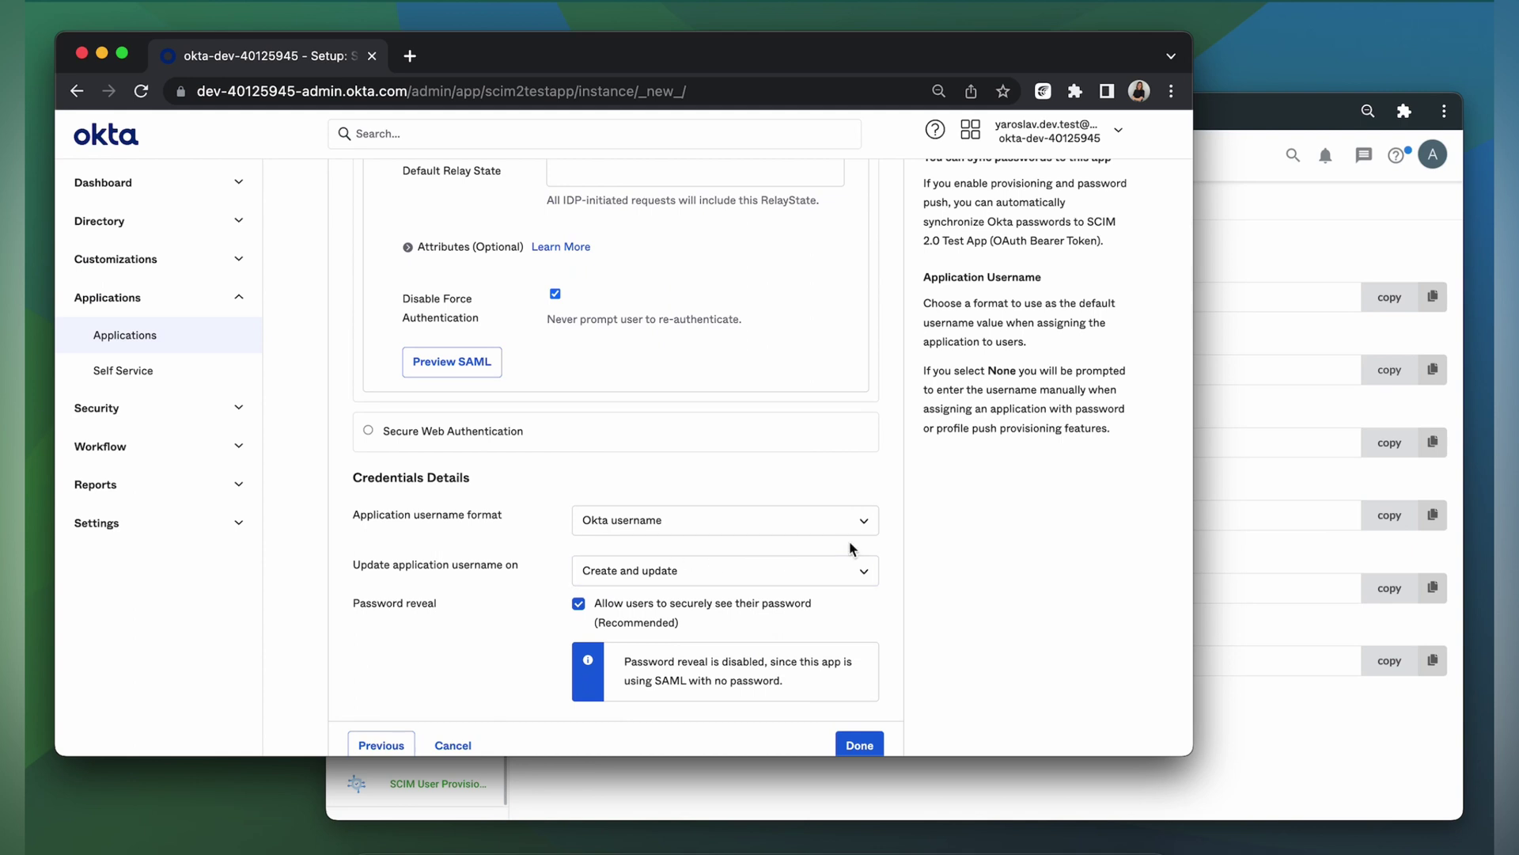
{"action": "left_click", "coordinate": [828, 529]}
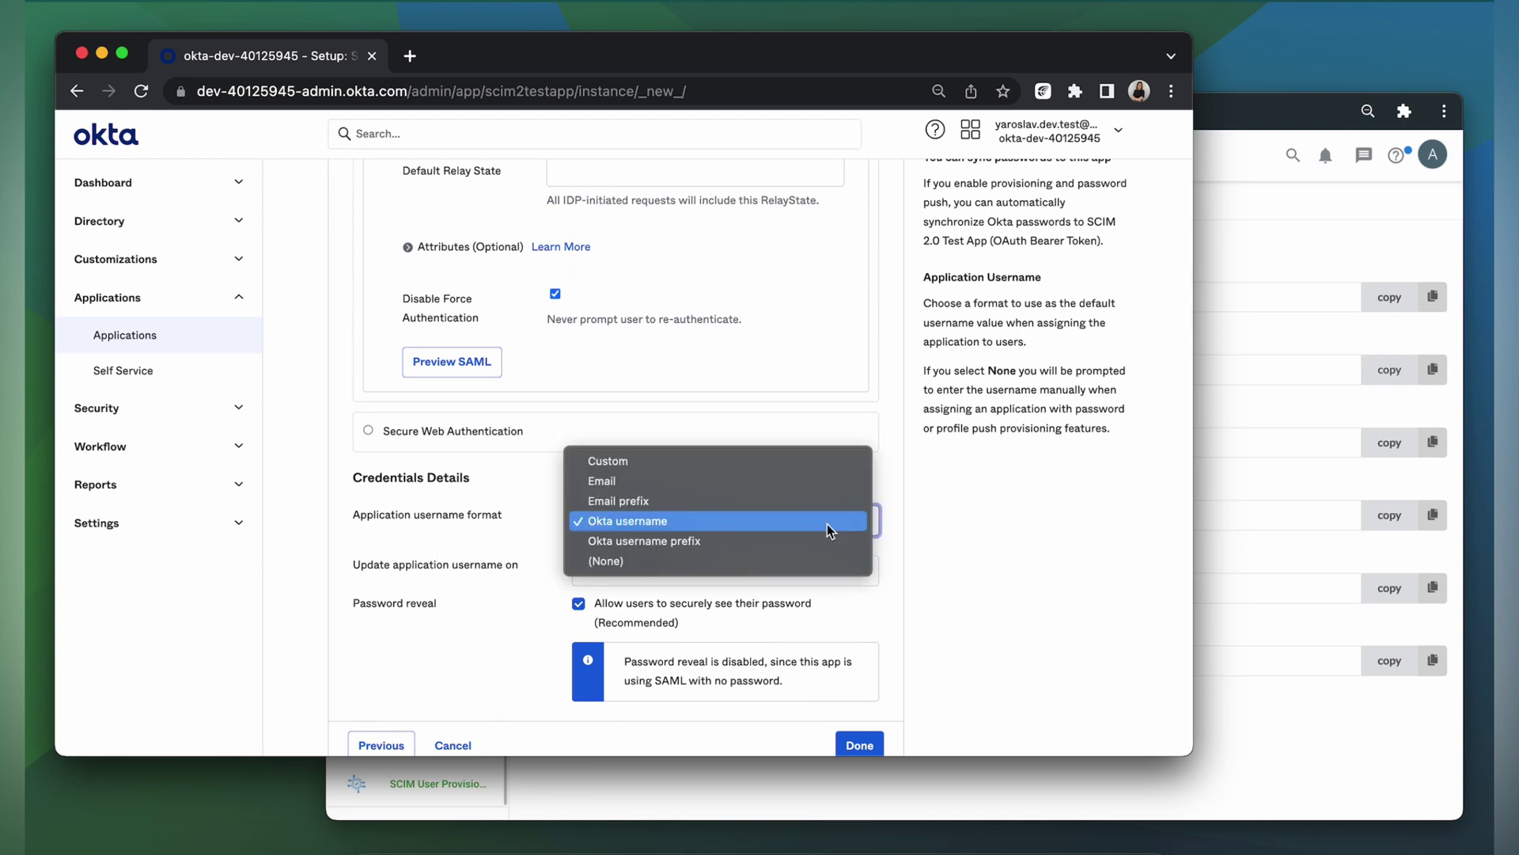
{"action": "left_click", "coordinate": [782, 484]}
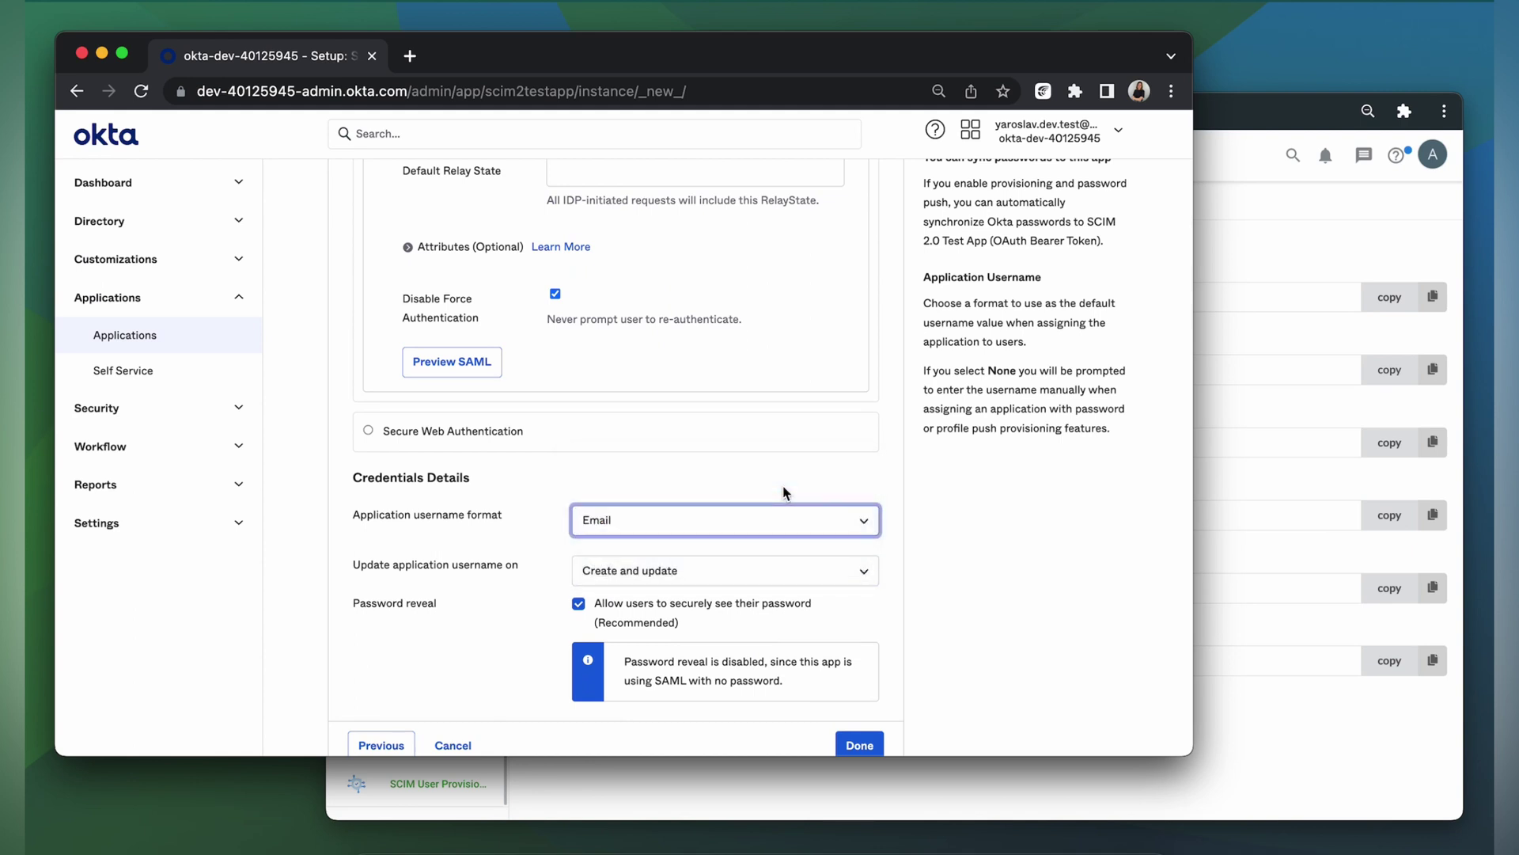
{"action": "scroll", "coordinate": [783, 492], "scroll_direction": "down", "scroll_amount": 2}
{"action": "left_click", "coordinate": [871, 678]}
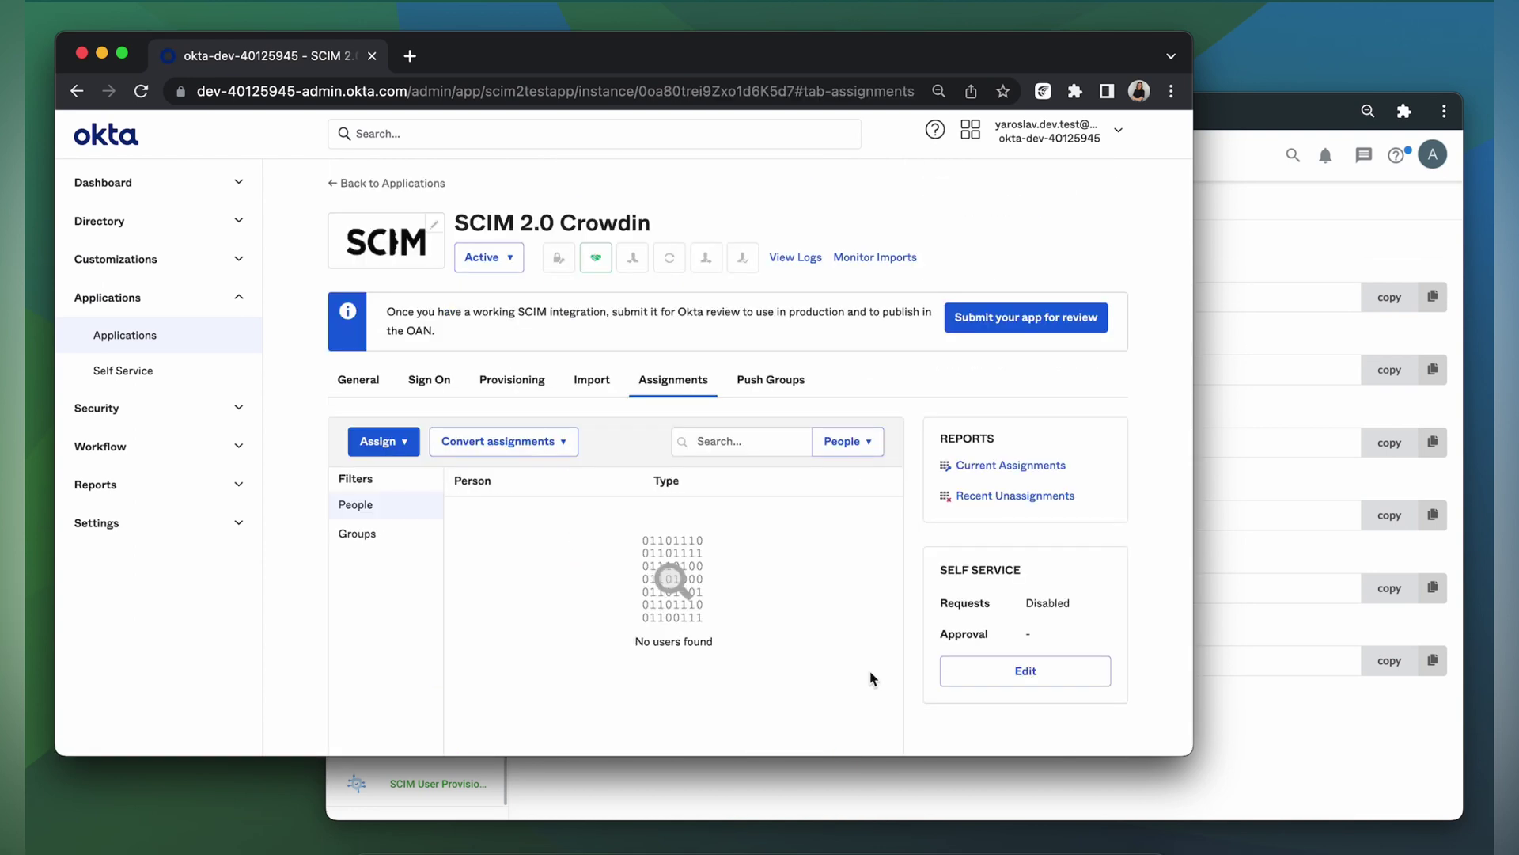
Enable API integration on the SCIM 2.0 Crowdin app's provisioning settings
{"action": "left_click", "coordinate": [522, 380]}
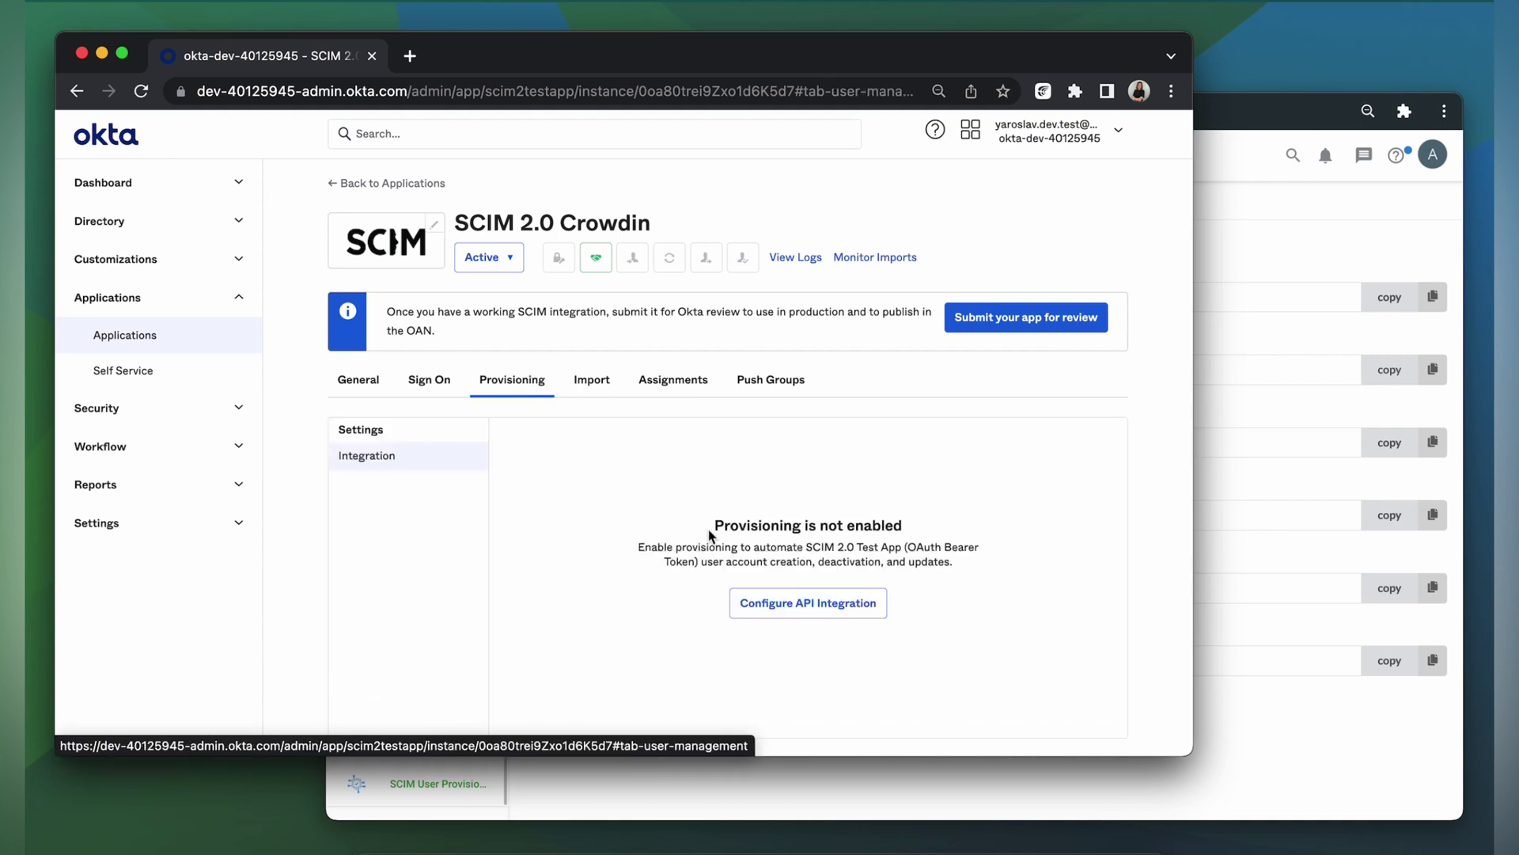
{"action": "left_click", "coordinate": [790, 606]}
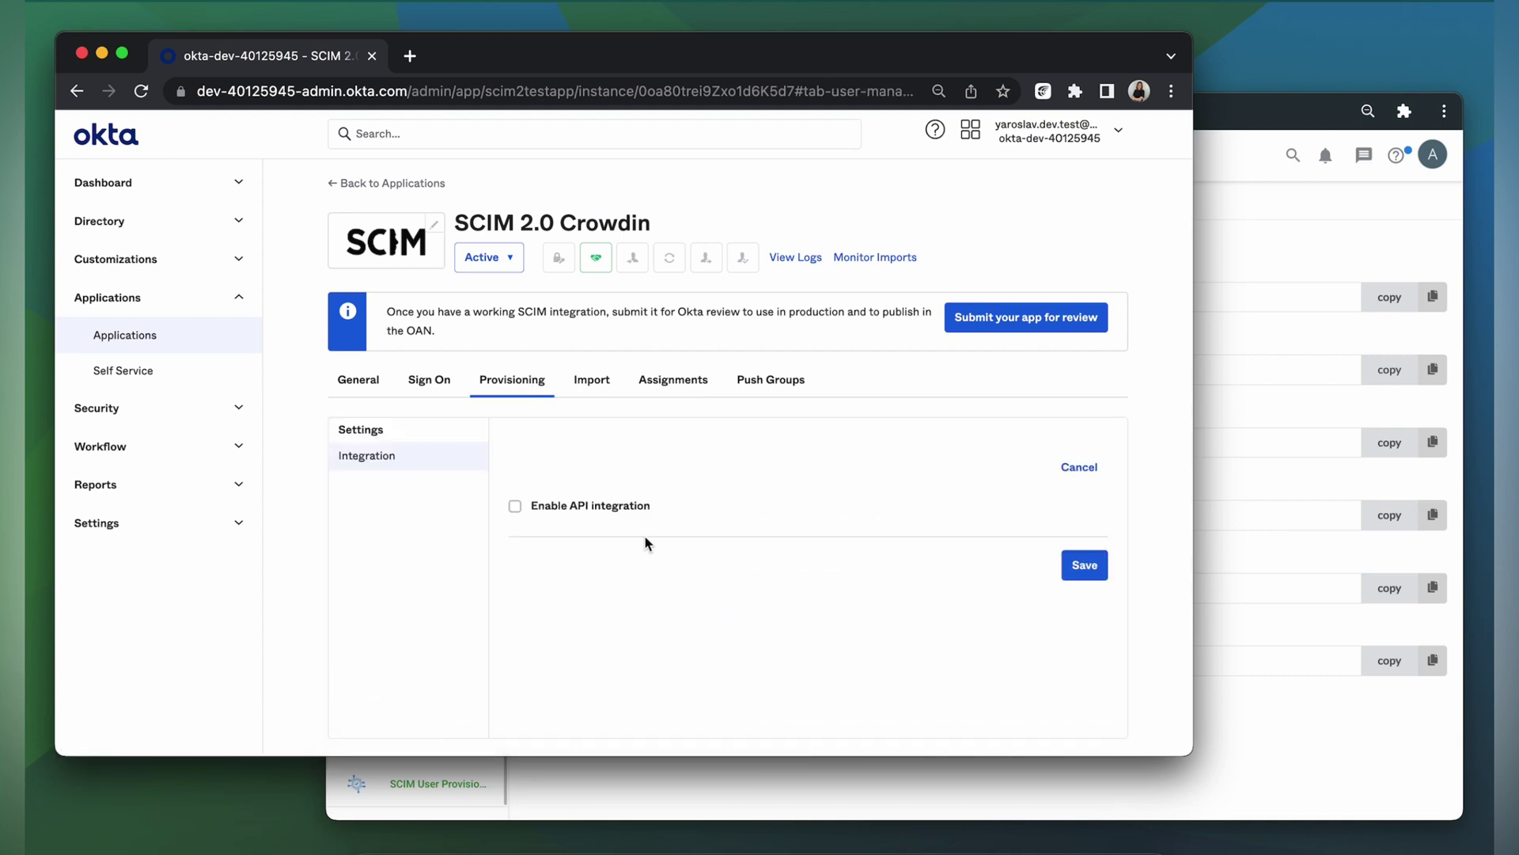
{"action": "left_click", "coordinate": [516, 506]}
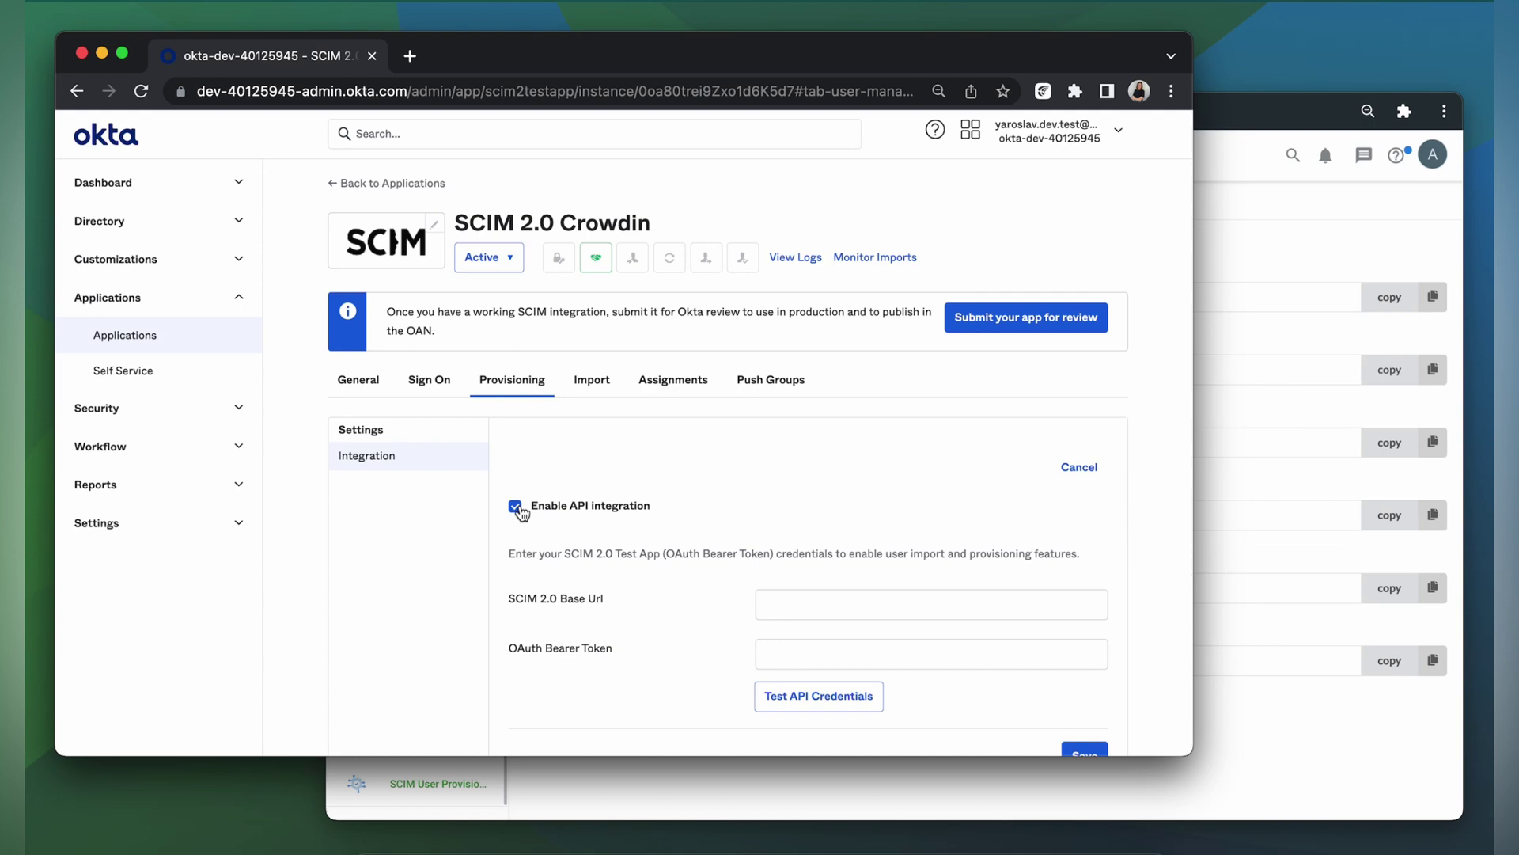
Paste Crowdin's SCIM 2.0 endpoint into Okta's SCIM 2.0 Base Url field
{"action": "left_click", "coordinate": [1270, 577]}
{"action": "left_click", "coordinate": [1390, 588]}
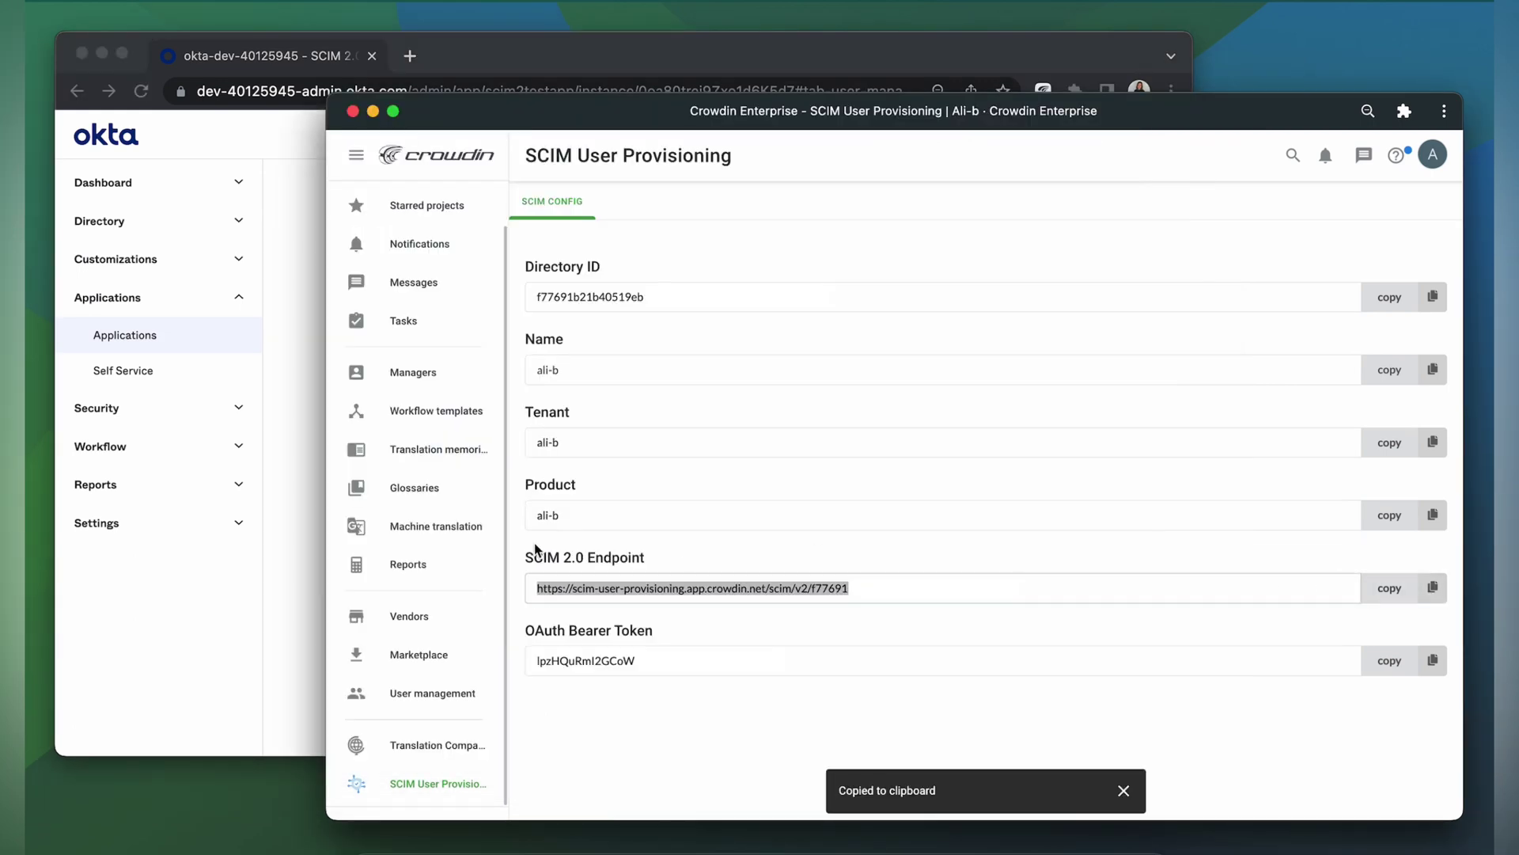
{"action": "left_click", "coordinate": [305, 571]}
{"action": "left_click", "coordinate": [773, 594]}
{"action": "key", "text": "super+v"}
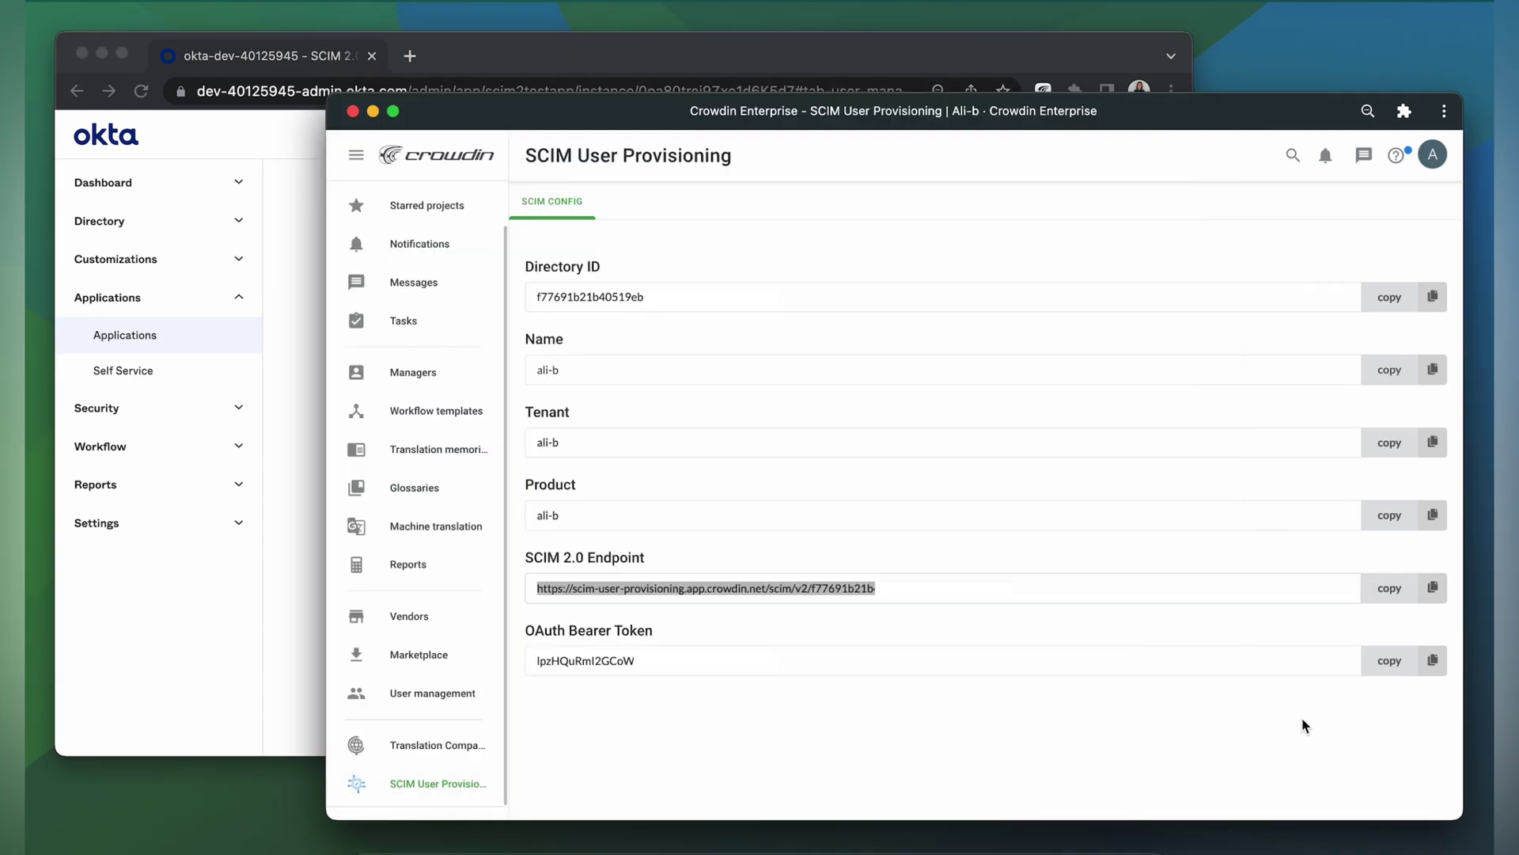
{"action": "left_click", "coordinate": [1431, 661]}
Paste Crowdin's OAuth bearer token, test the API credentials and save the integration
{"action": "left_click", "coordinate": [302, 615]}
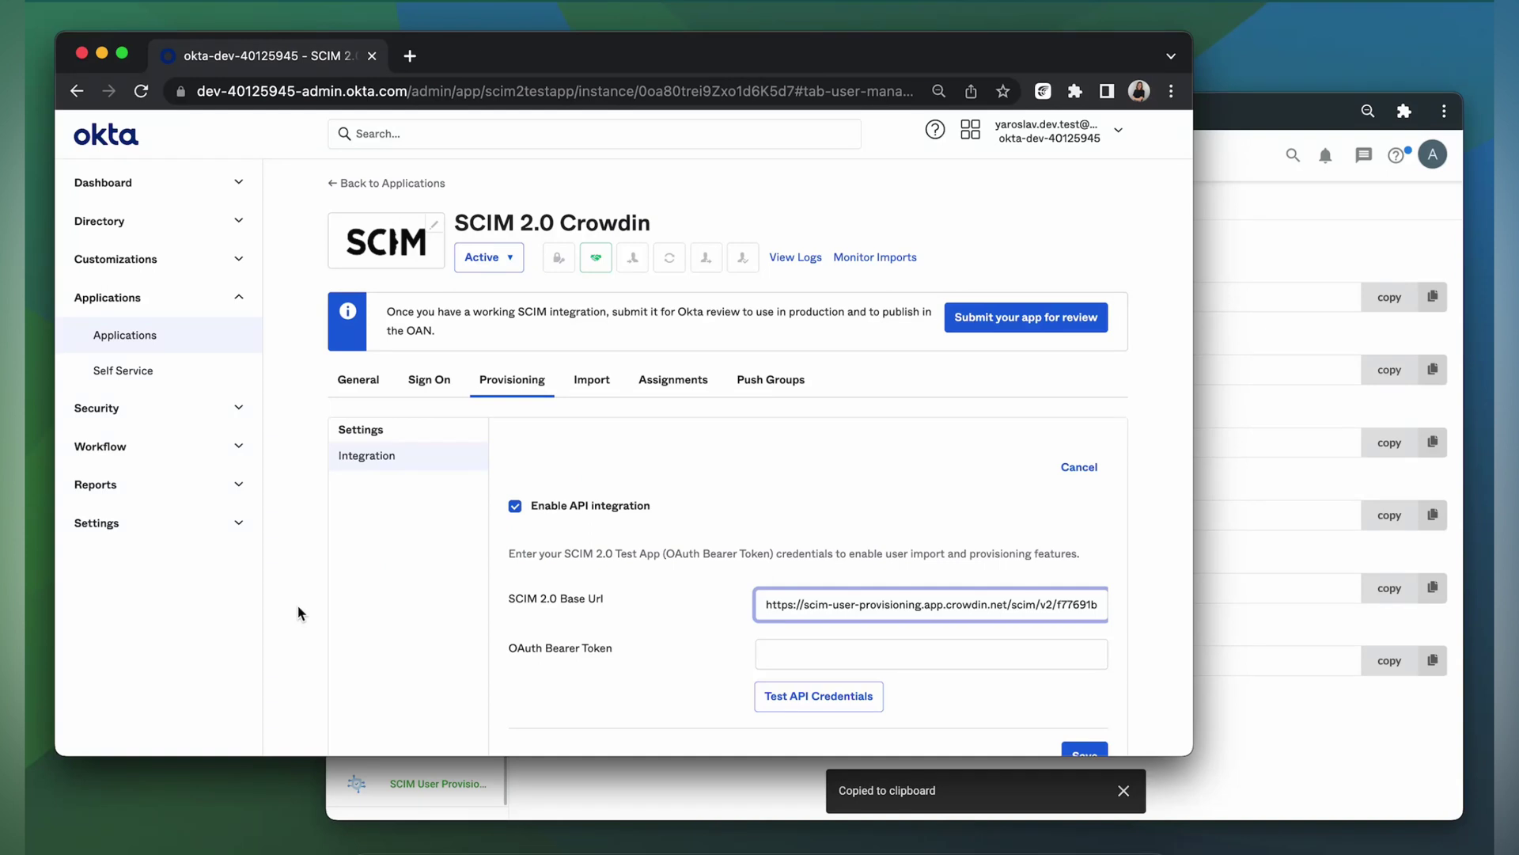
{"action": "left_click", "coordinate": [758, 652]}
{"action": "key", "text": "super+v"}
{"action": "left_click", "coordinate": [820, 696]}
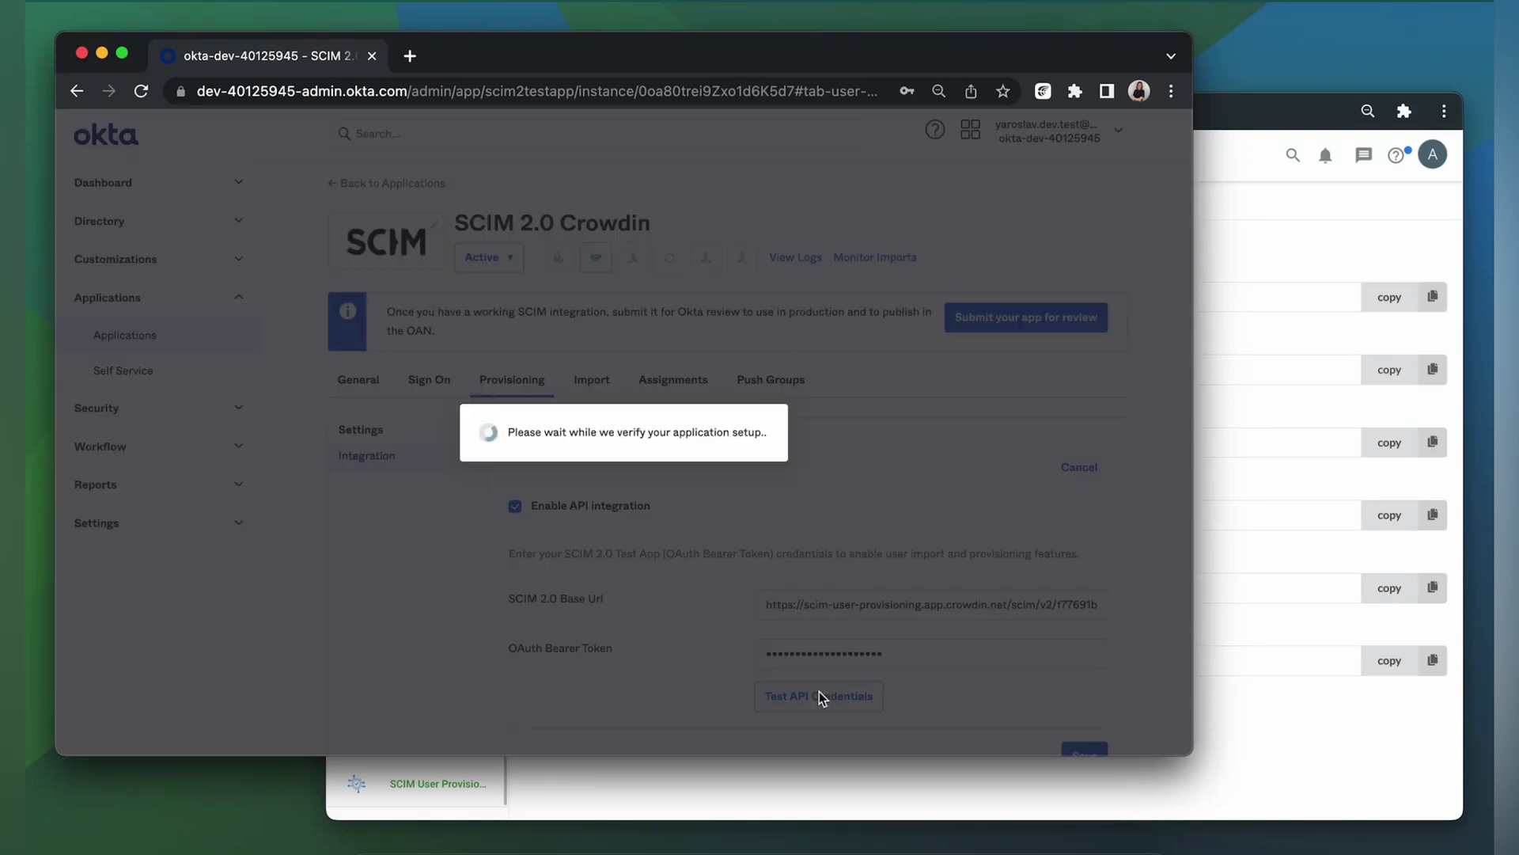
{"action": "scroll", "coordinate": [817, 688], "scroll_direction": "down", "scroll_amount": 3}
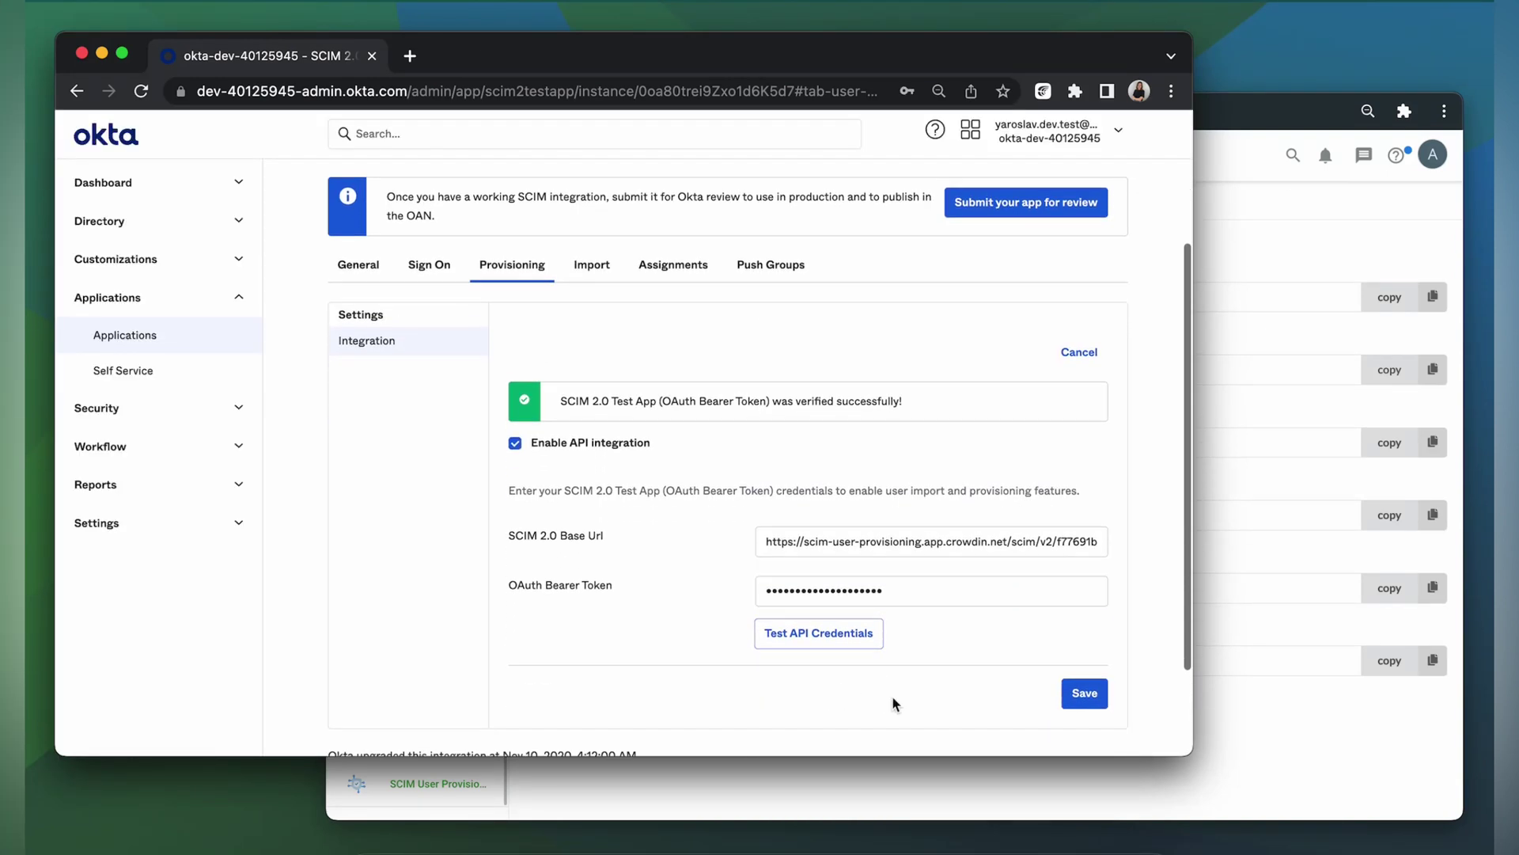
{"action": "left_click", "coordinate": [1084, 694]}
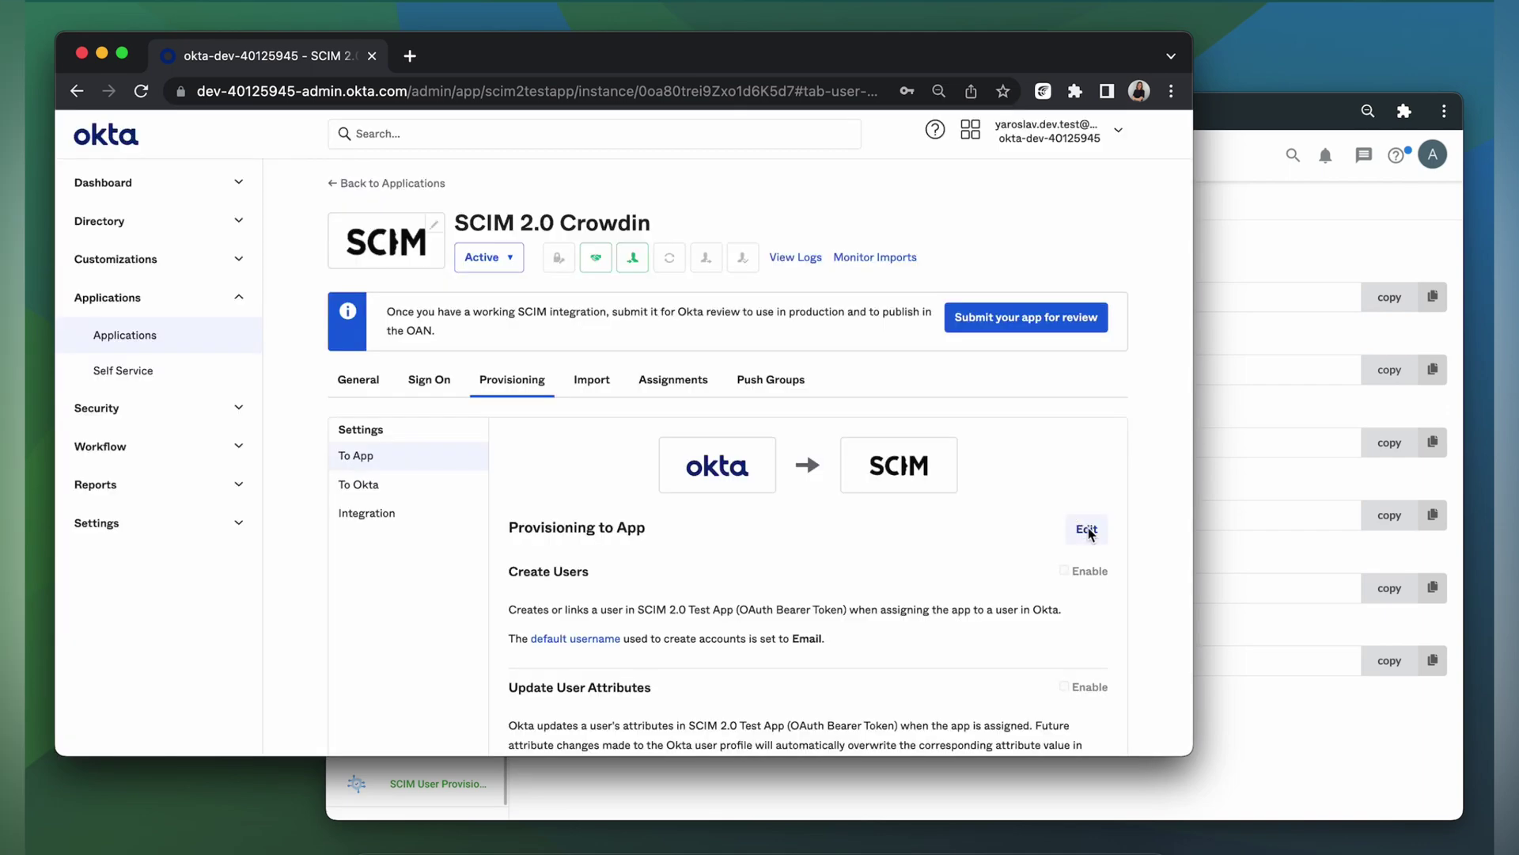
Enable Create Users and Deactivate Users under Provisioning to App and save
{"action": "left_click", "coordinate": [1087, 528]}
{"action": "left_click", "coordinate": [1056, 572]}
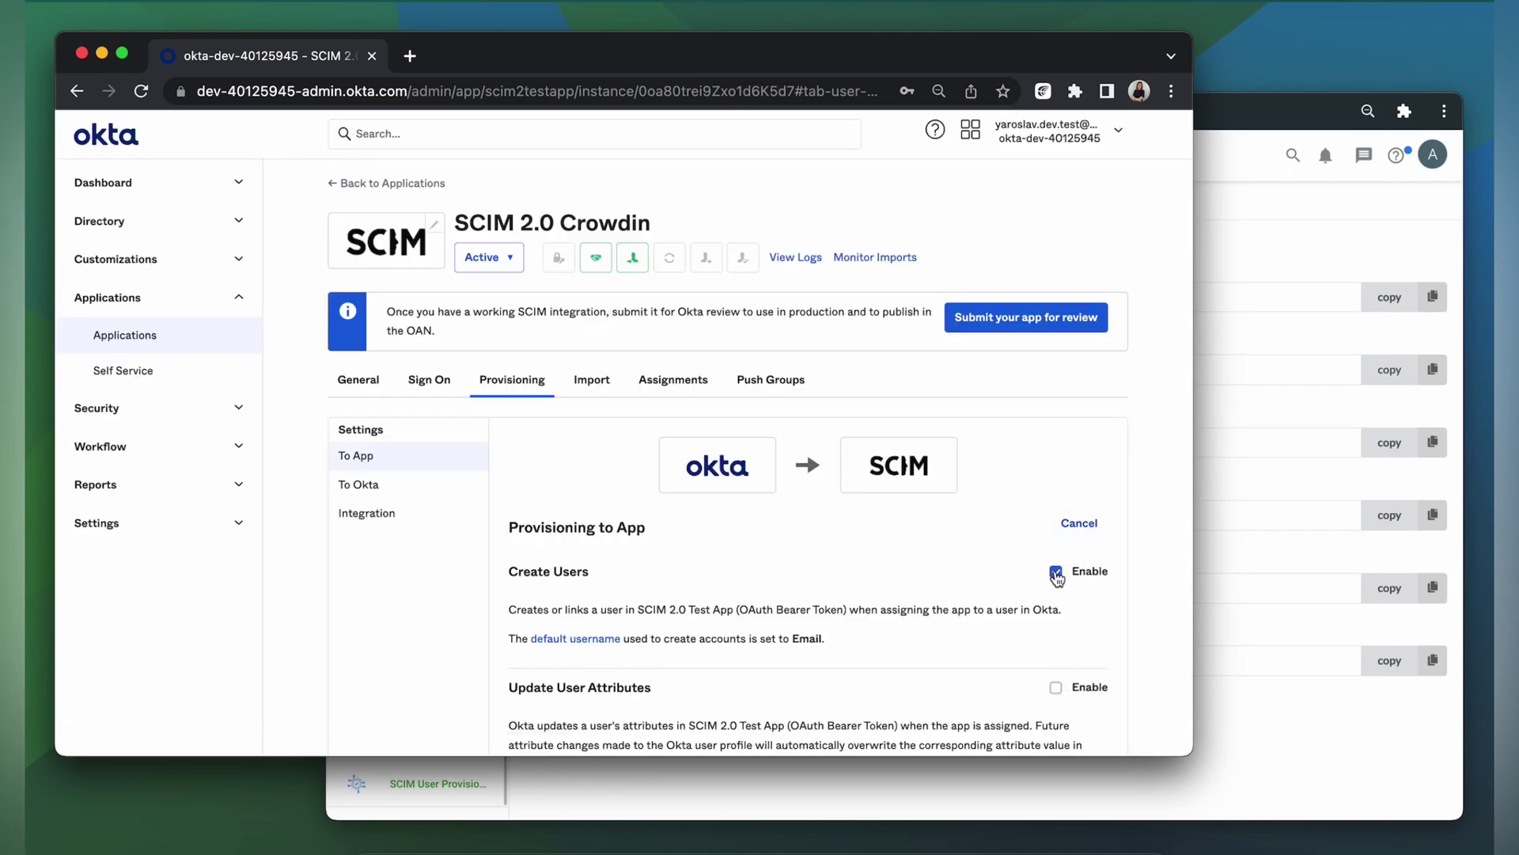
{"action": "scroll", "coordinate": [1057, 578], "scroll_direction": "down", "scroll_amount": 8}
{"action": "left_click", "coordinate": [1056, 499]}
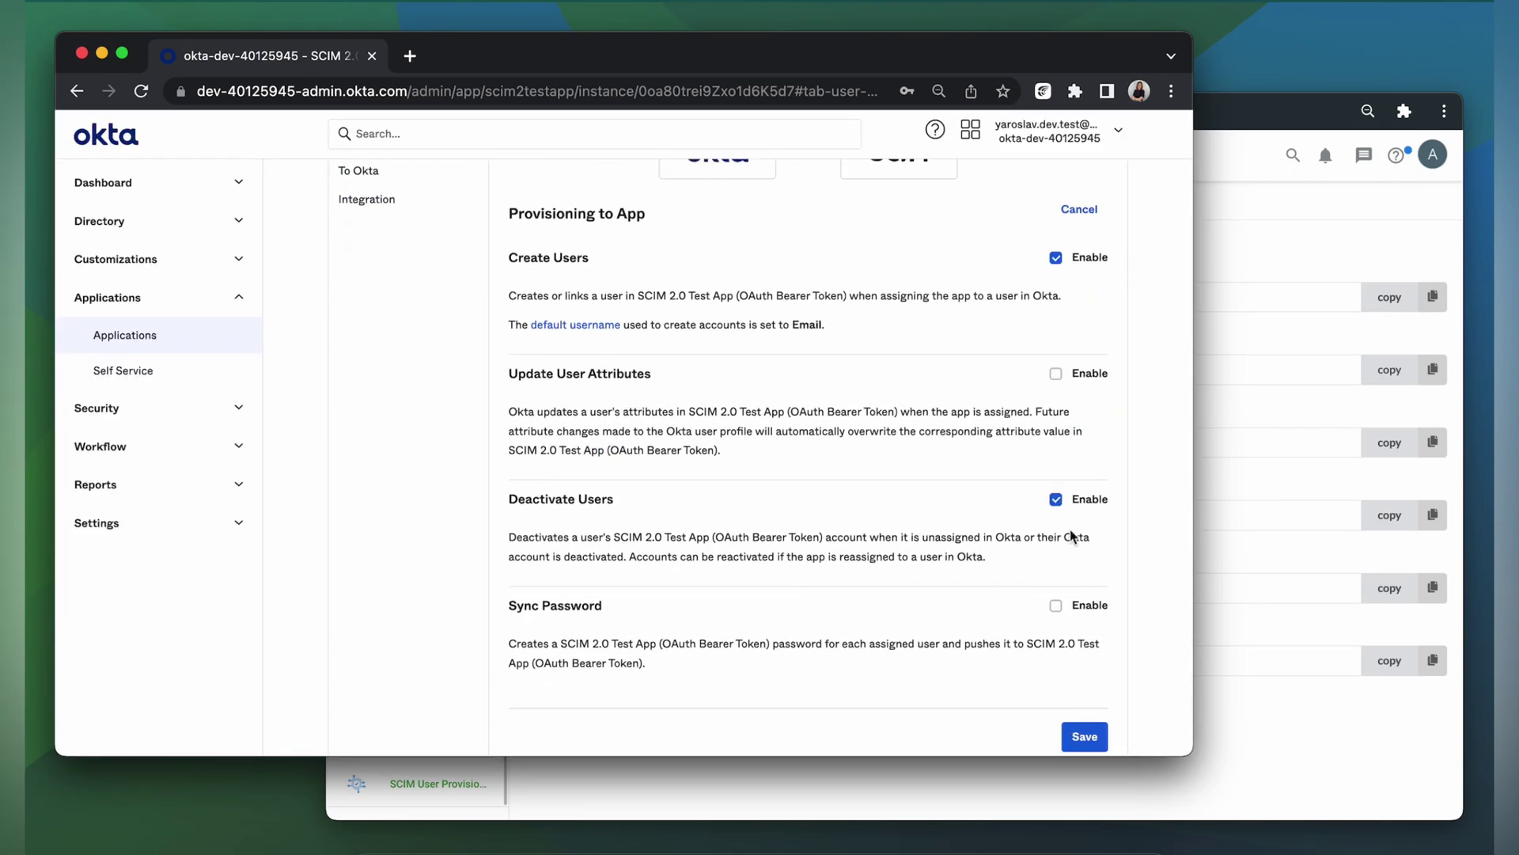
{"action": "left_click", "coordinate": [1095, 736]}
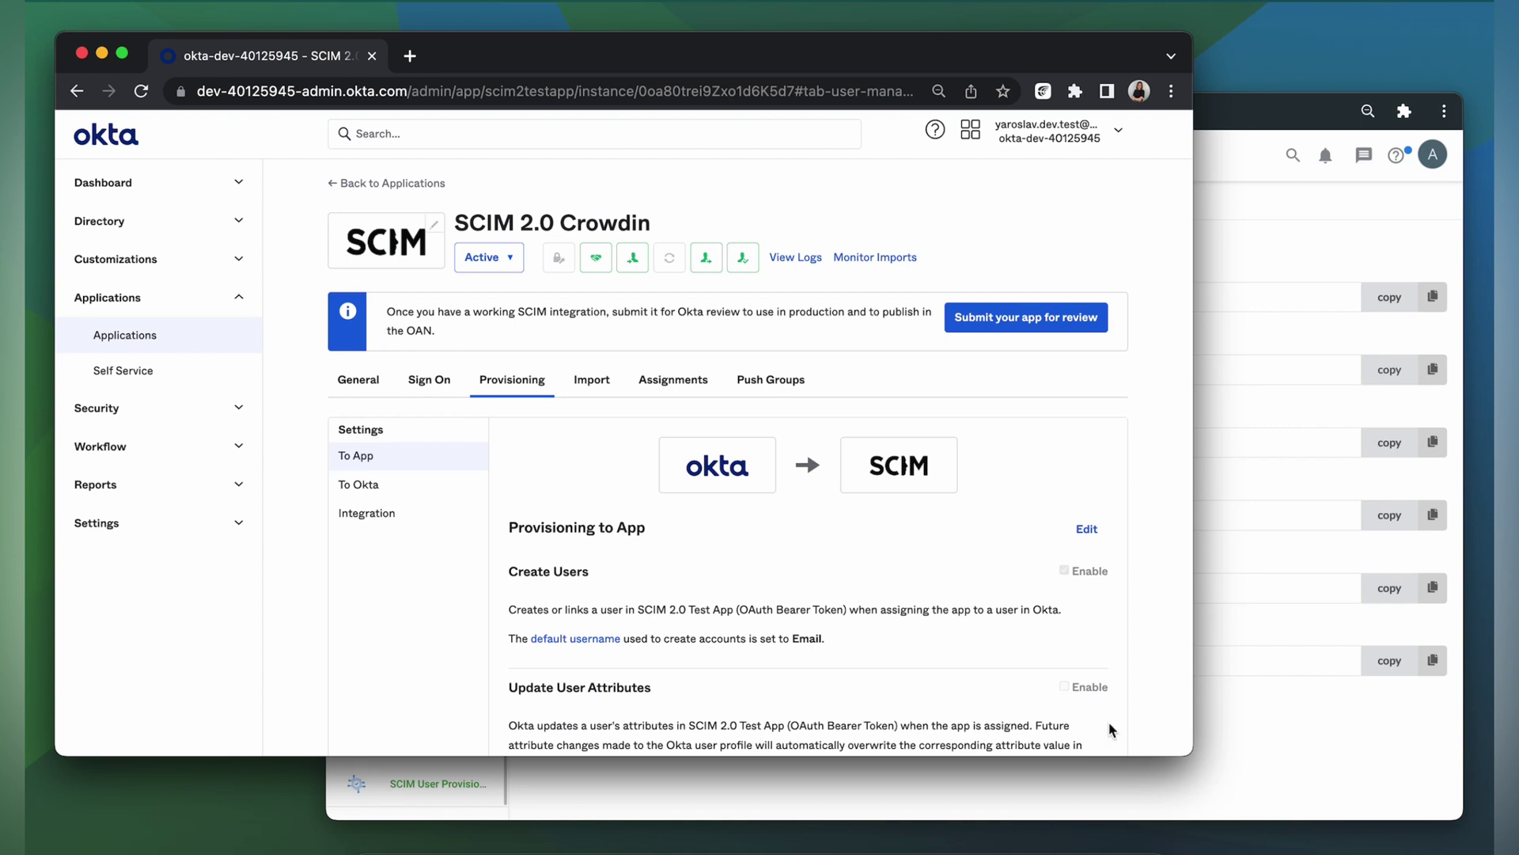
Assign the third listed person to SCIM 2.0 Crowdin via Assign to People
{"action": "left_click", "coordinate": [645, 388]}
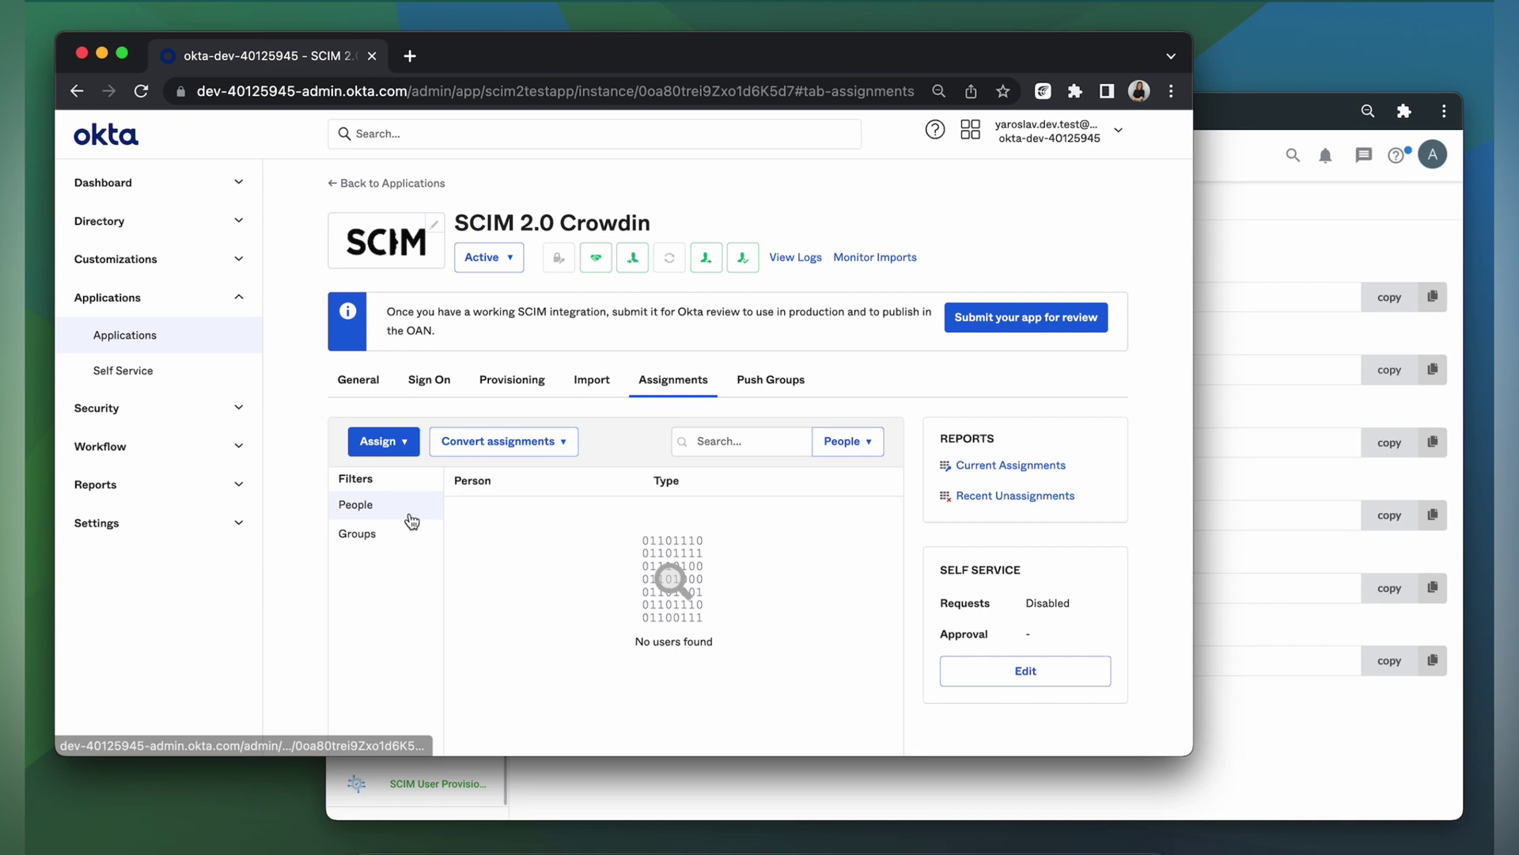
{"action": "left_click", "coordinate": [383, 441]}
{"action": "left_click", "coordinate": [400, 473]}
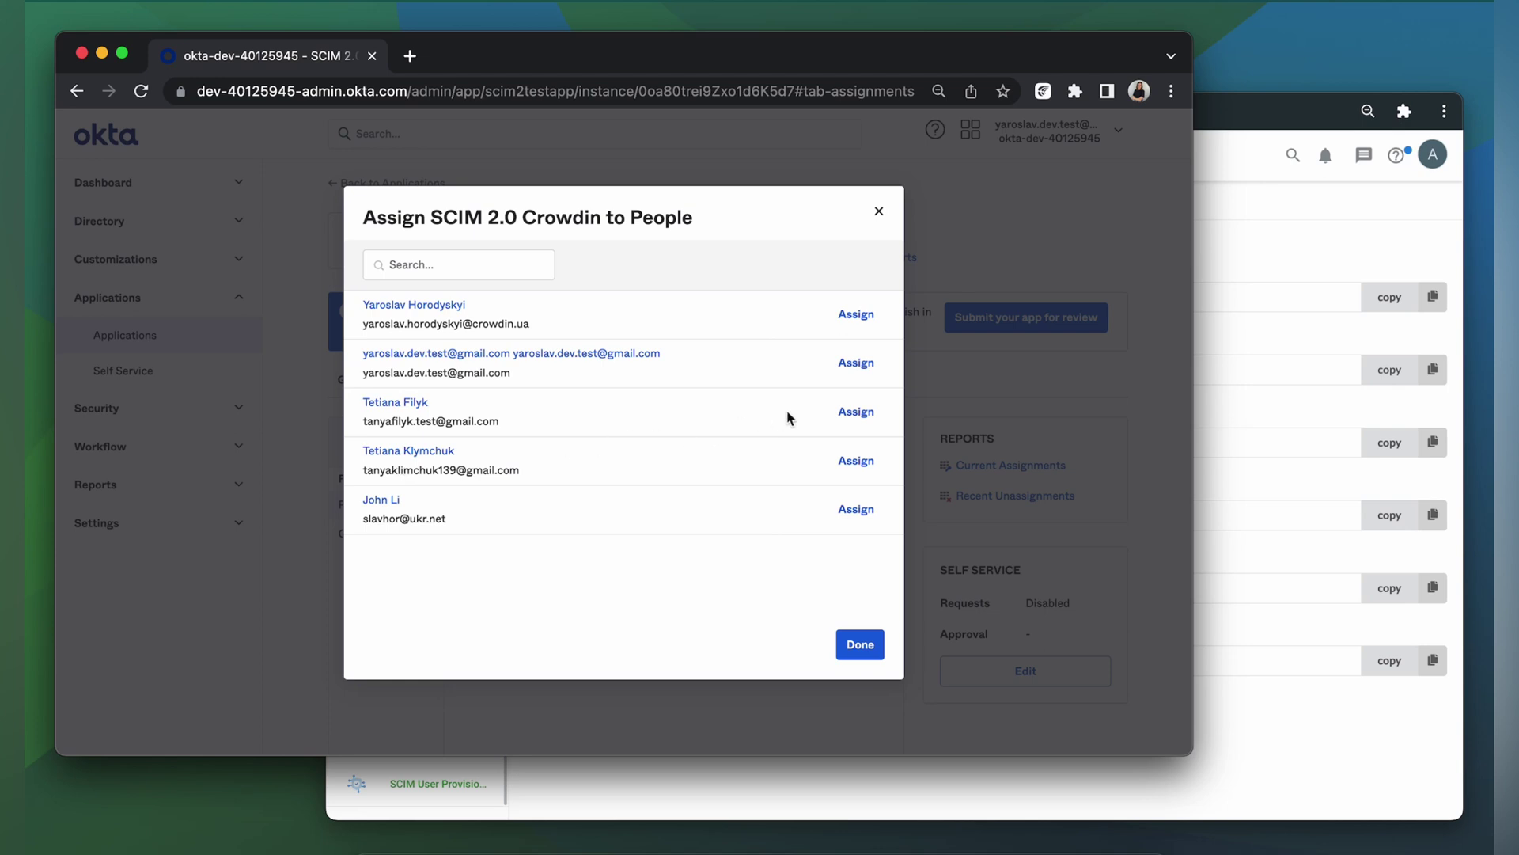
{"action": "left_click", "coordinate": [856, 418]}
{"action": "scroll", "coordinate": [861, 465], "scroll_direction": "down", "scroll_amount": 10}
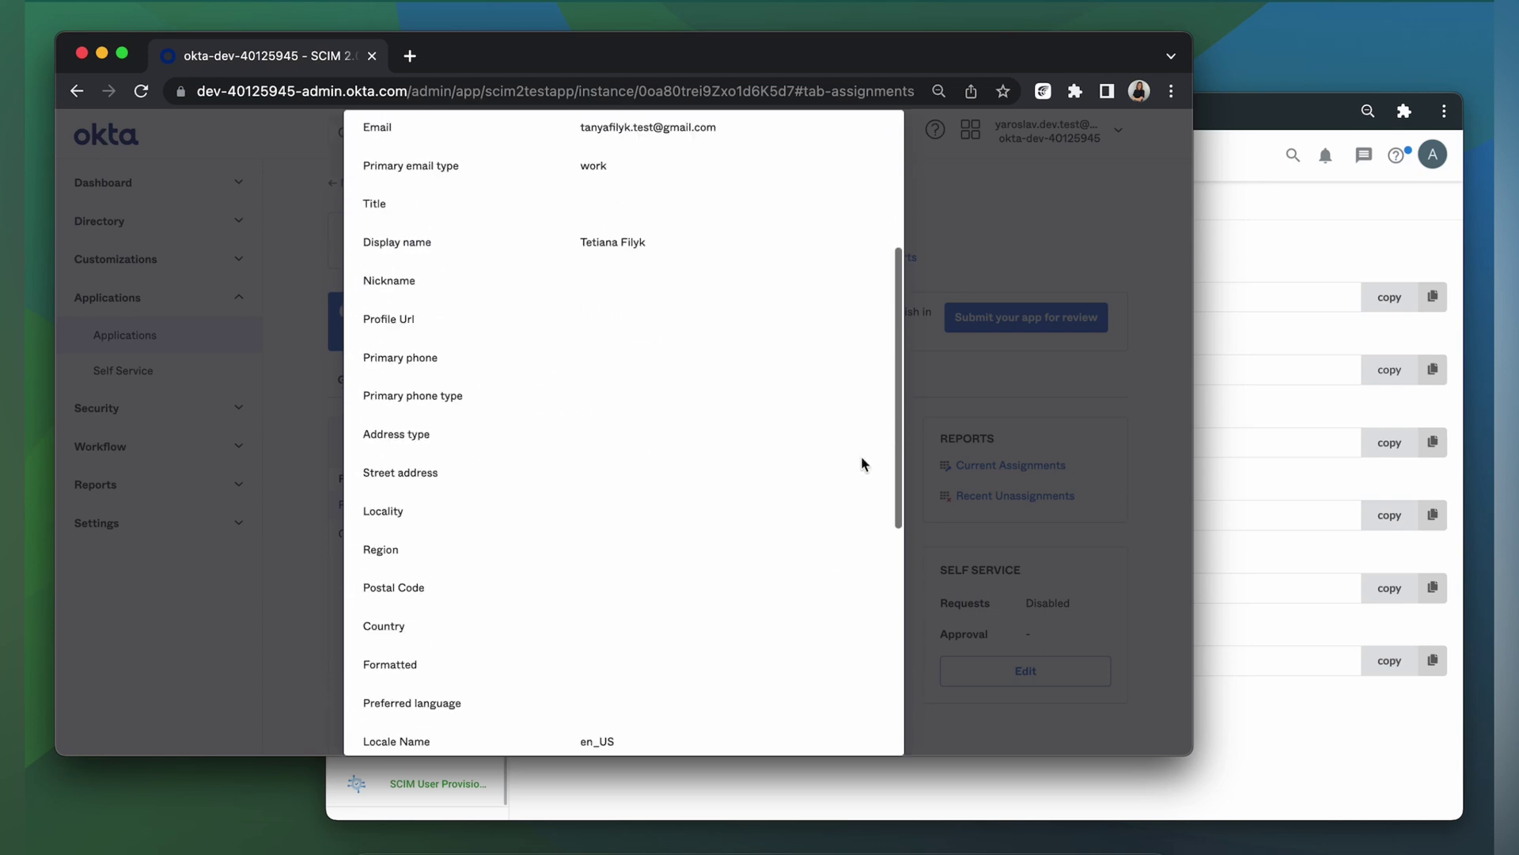
{"action": "left_click", "coordinate": [802, 721]}
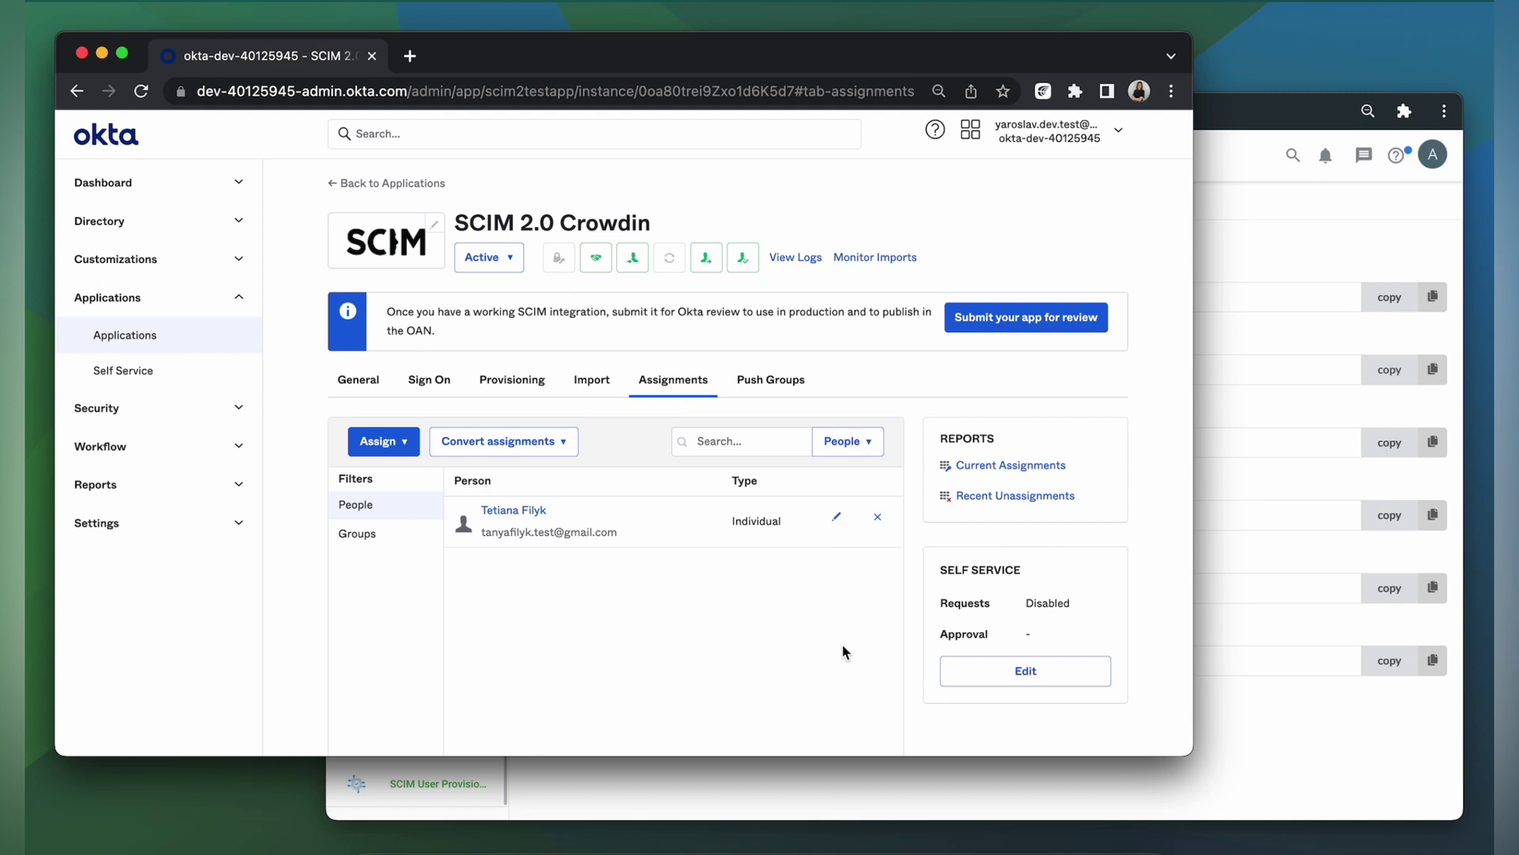
Confirm the assigned user shows as a pending invite in Crowdin's User management, then return to Okta
{"action": "left_click", "coordinate": [1230, 332]}
{"action": "left_click", "coordinate": [539, 660]}
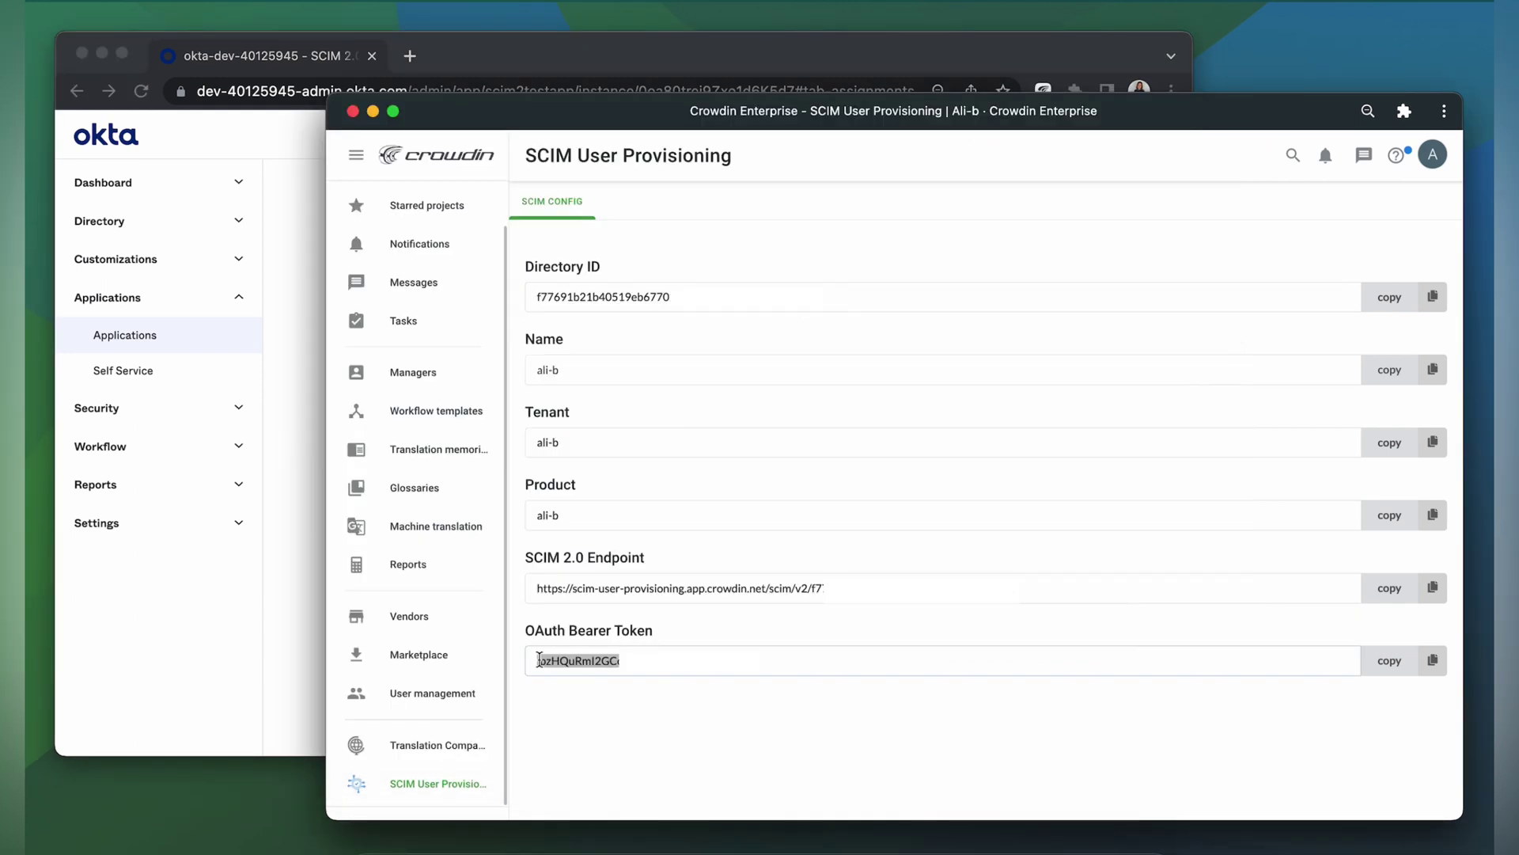
{"action": "left_click", "coordinate": [440, 696]}
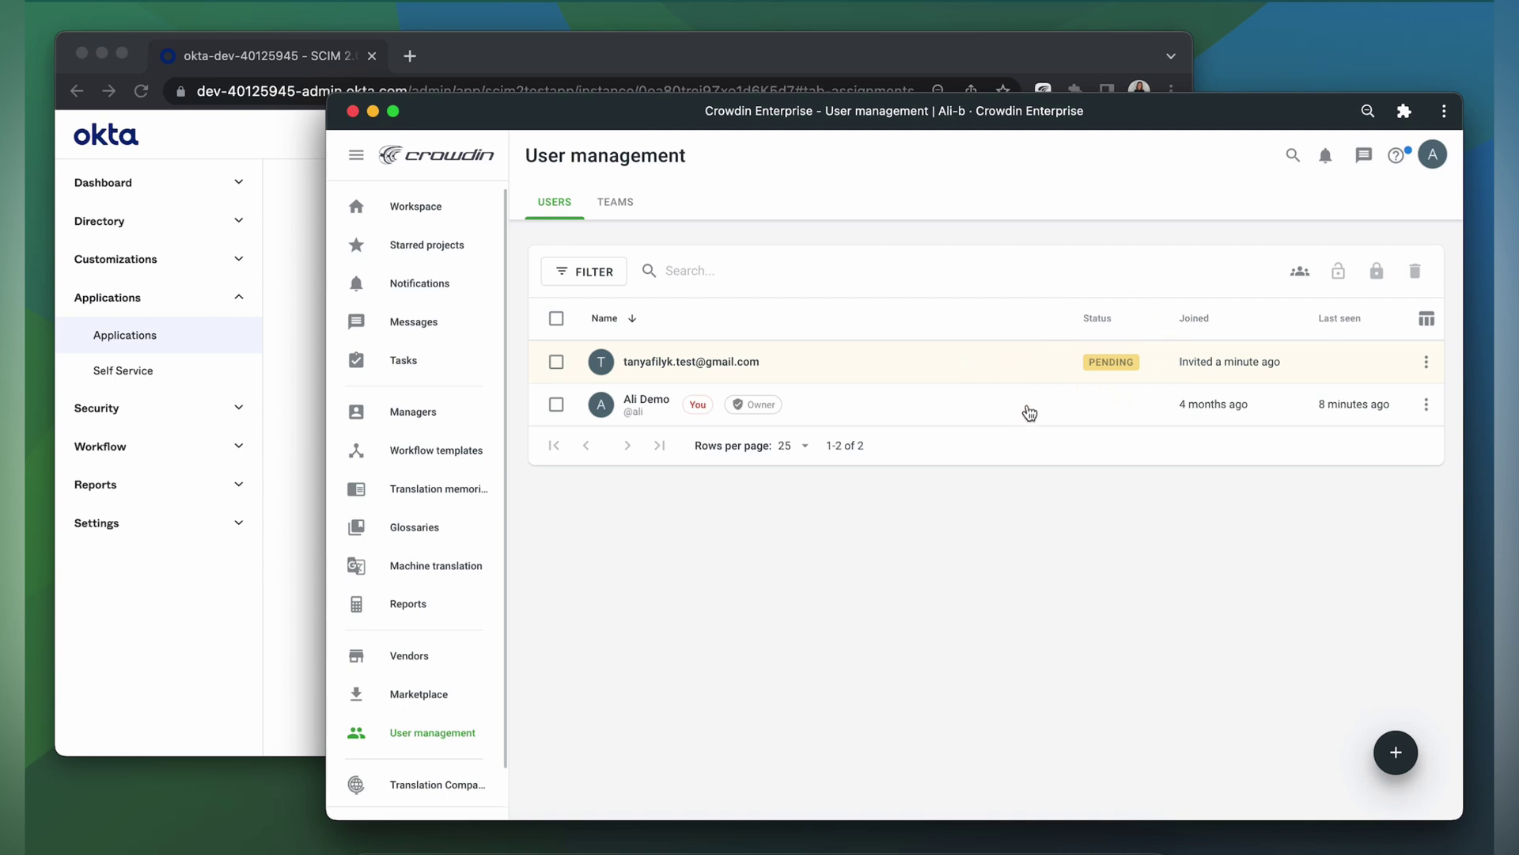
{"action": "left_click", "coordinate": [294, 595]}
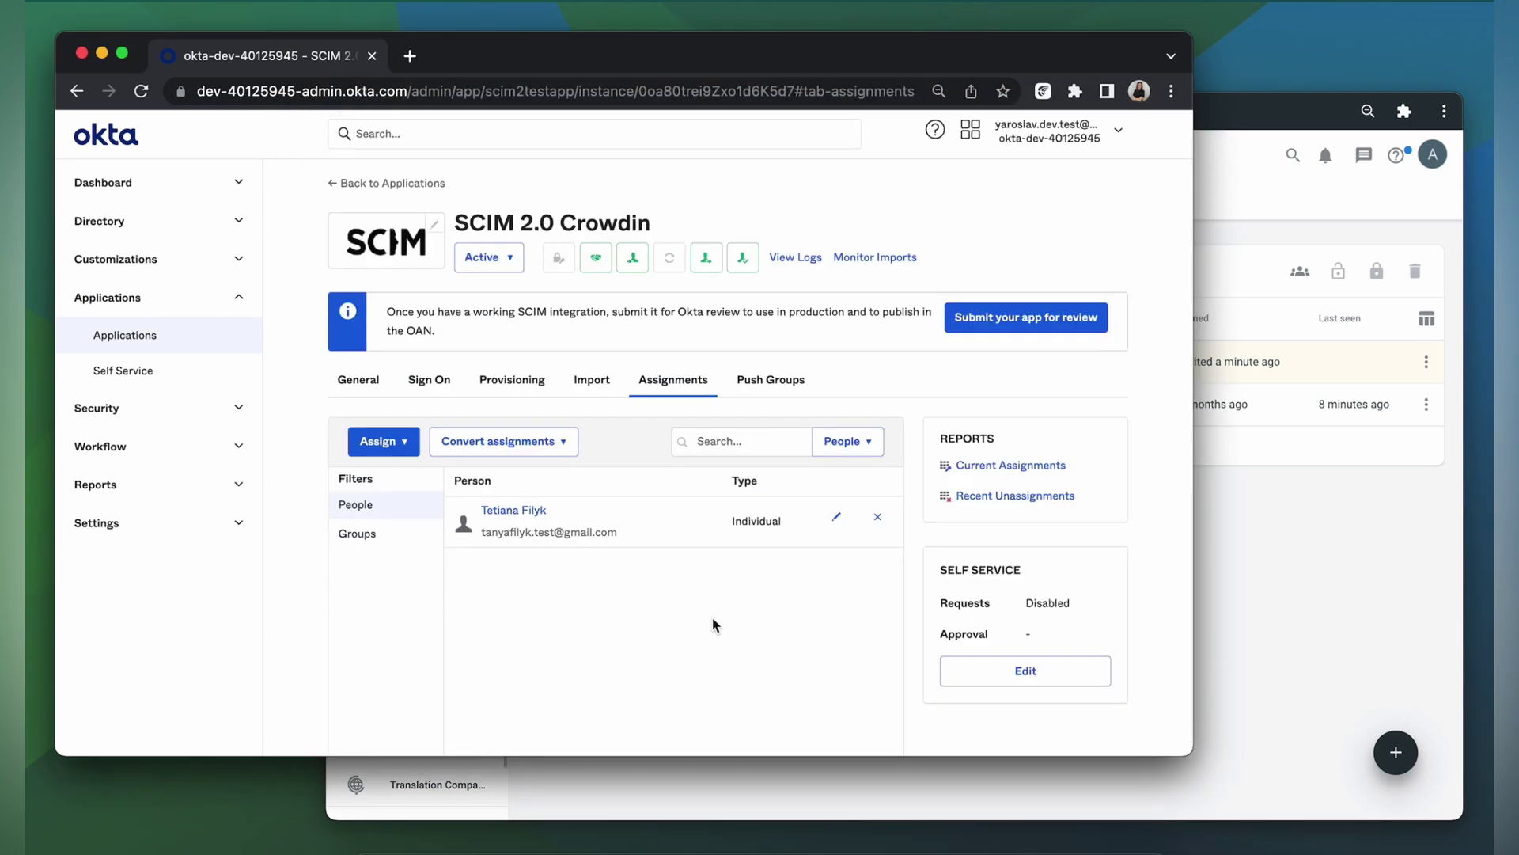
Remove the assigned user from SCIM 2.0 Crowdin and confirm the unassignment
{"action": "left_click", "coordinate": [878, 517]}
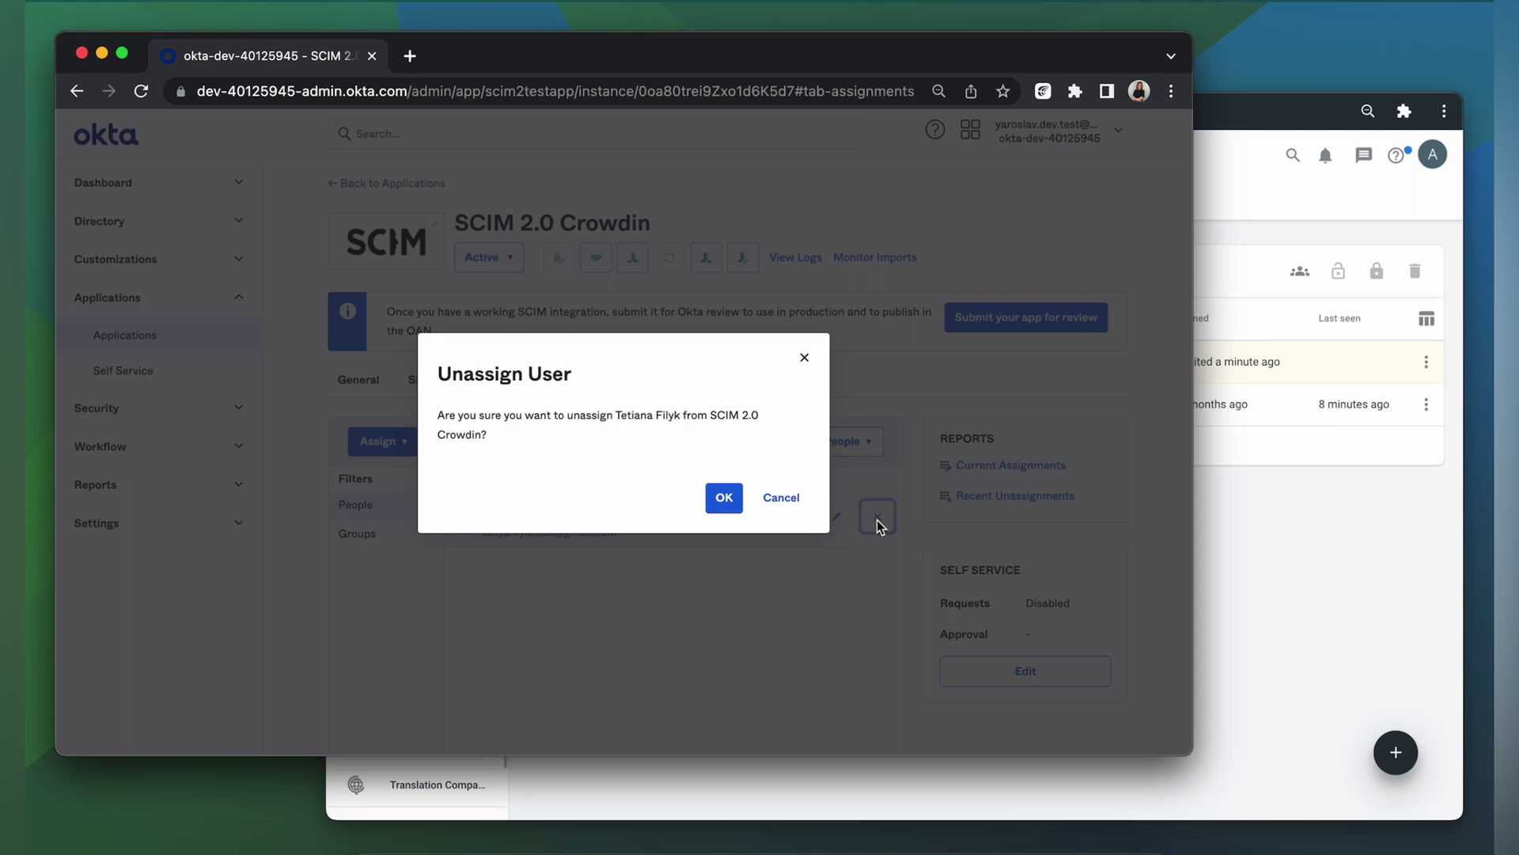
{"action": "left_click", "coordinate": [726, 498]}
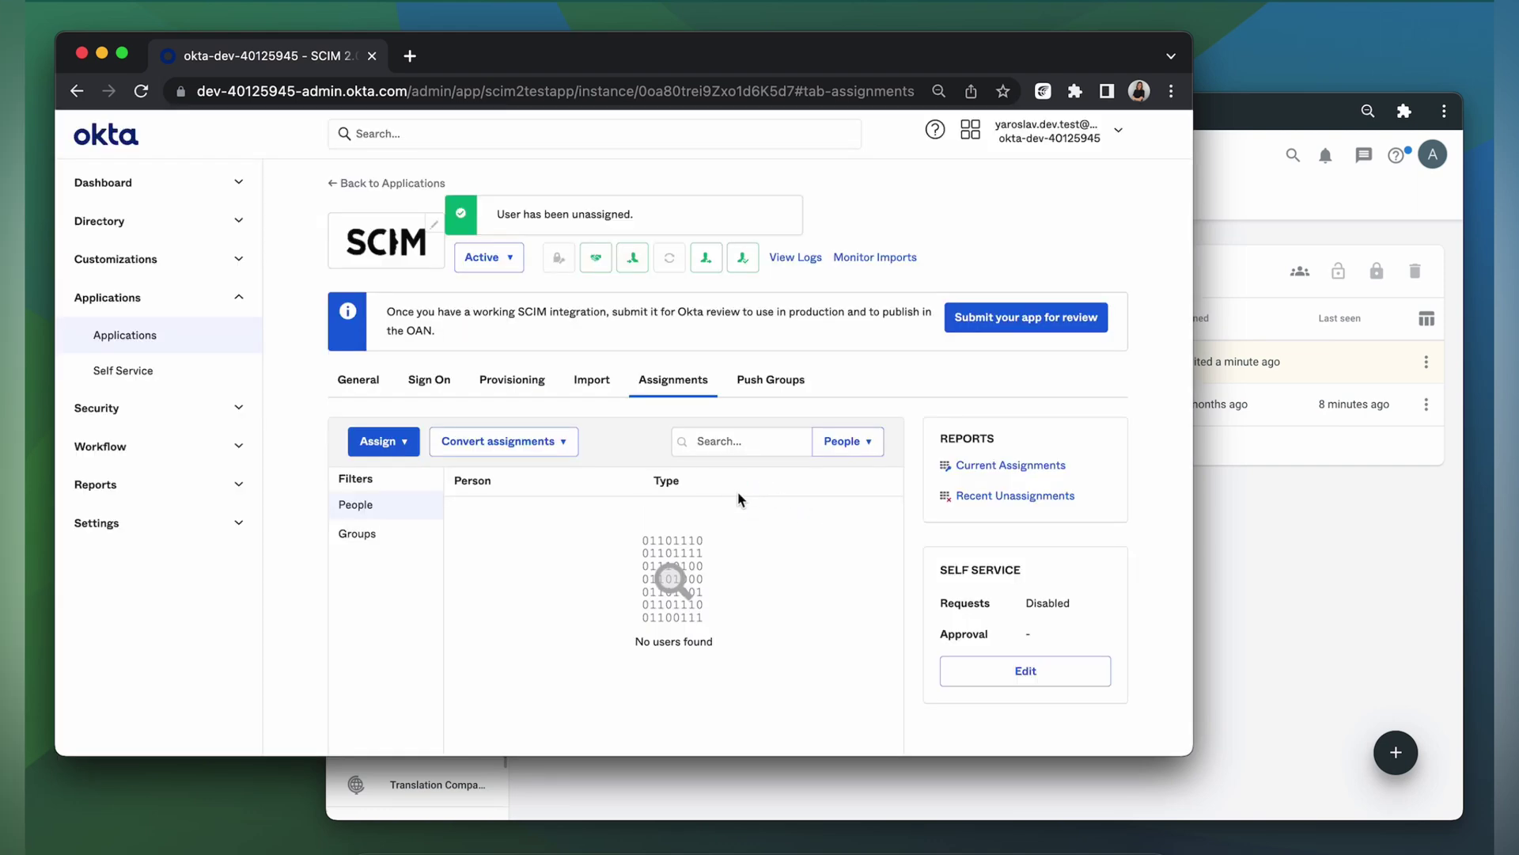
{"action": "left_click", "coordinate": [1237, 489]}
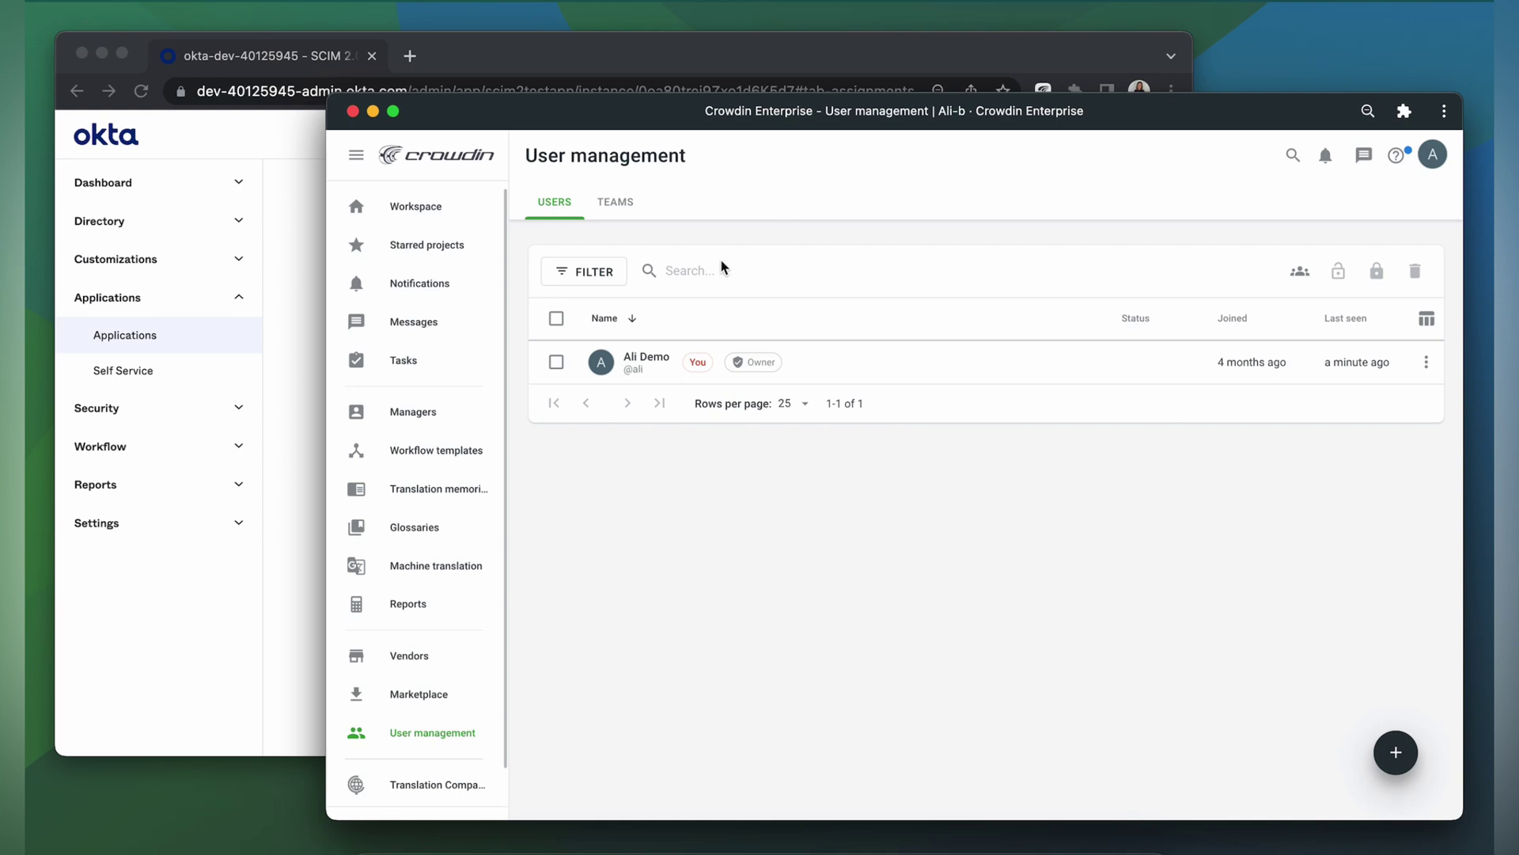
{"action": "left_click", "coordinate": [288, 491]}
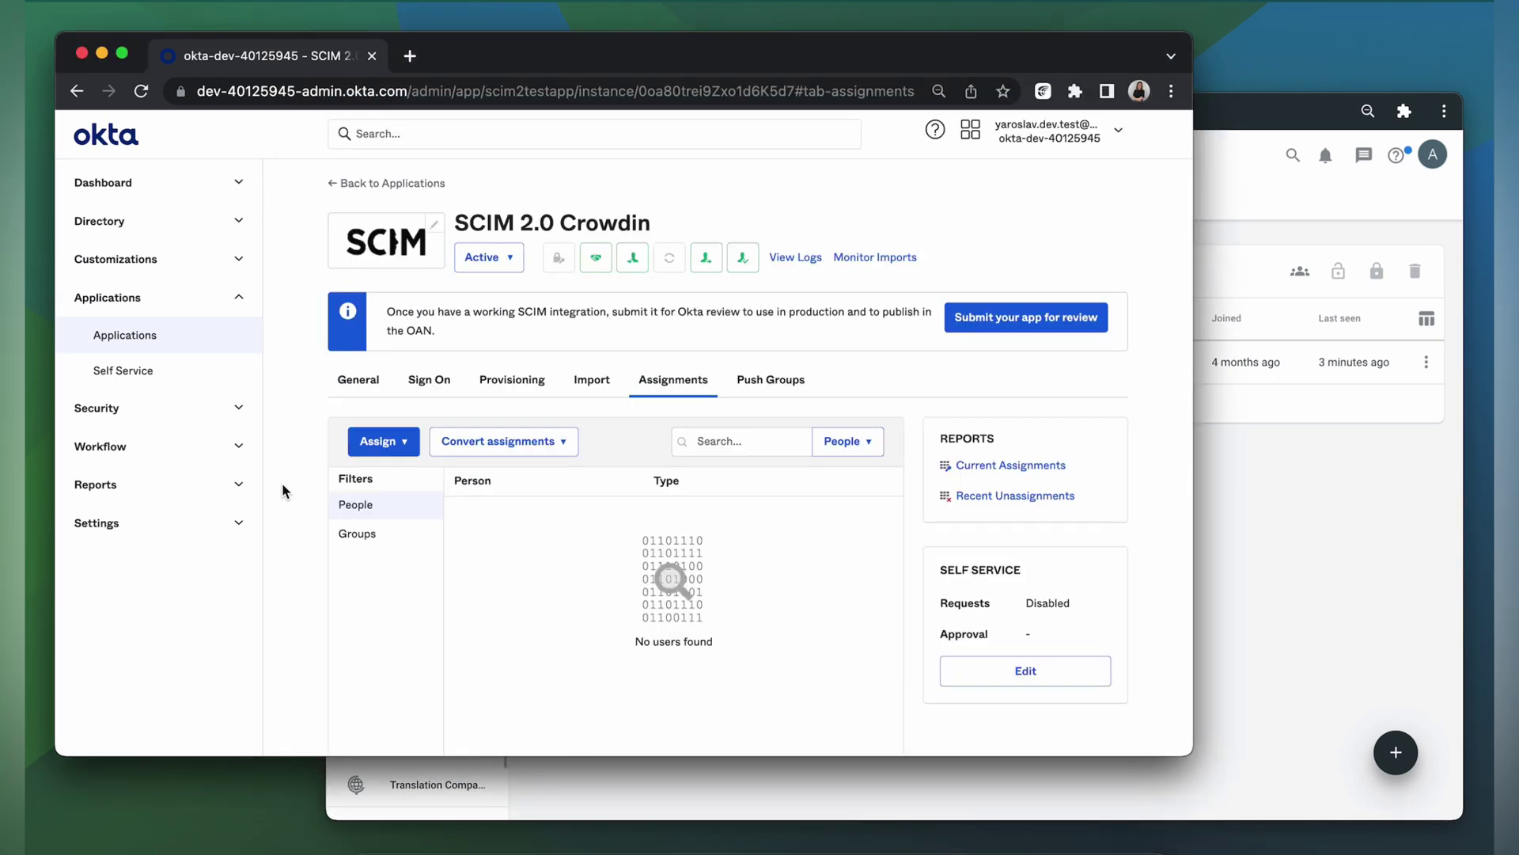